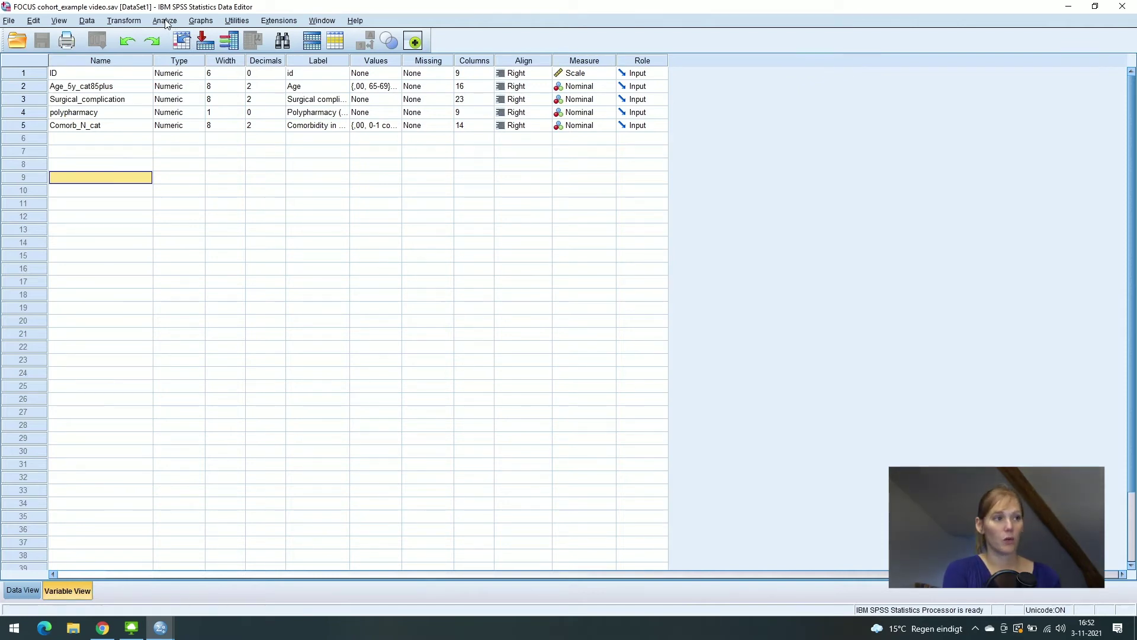
Start a Binary Logistic regression with Surgical complication as dependent and Age_5y_cat85plus as covariate
{"action": "left_click", "coordinate": [166, 22]}
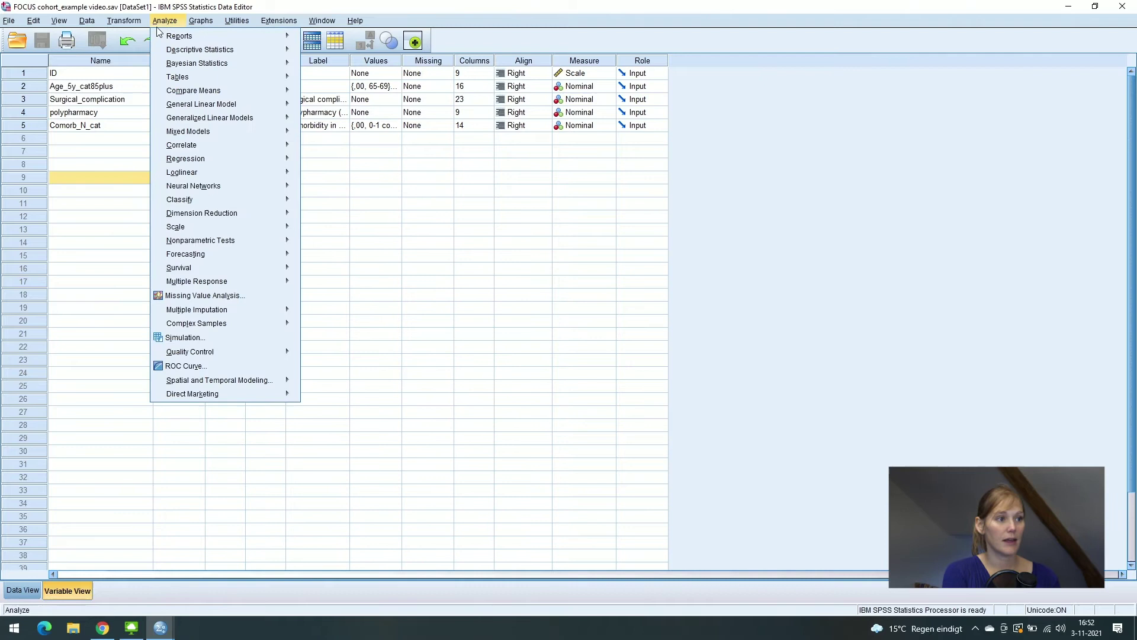
{"action": "mouse_move", "coordinate": [271, 161]}
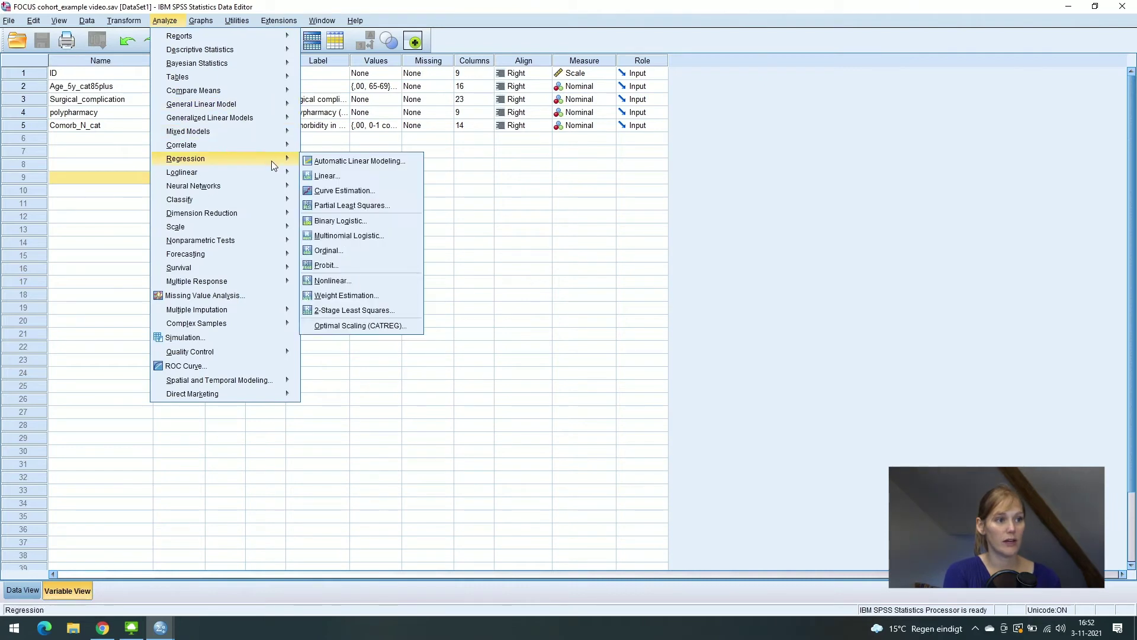
{"action": "left_click", "coordinate": [336, 227]}
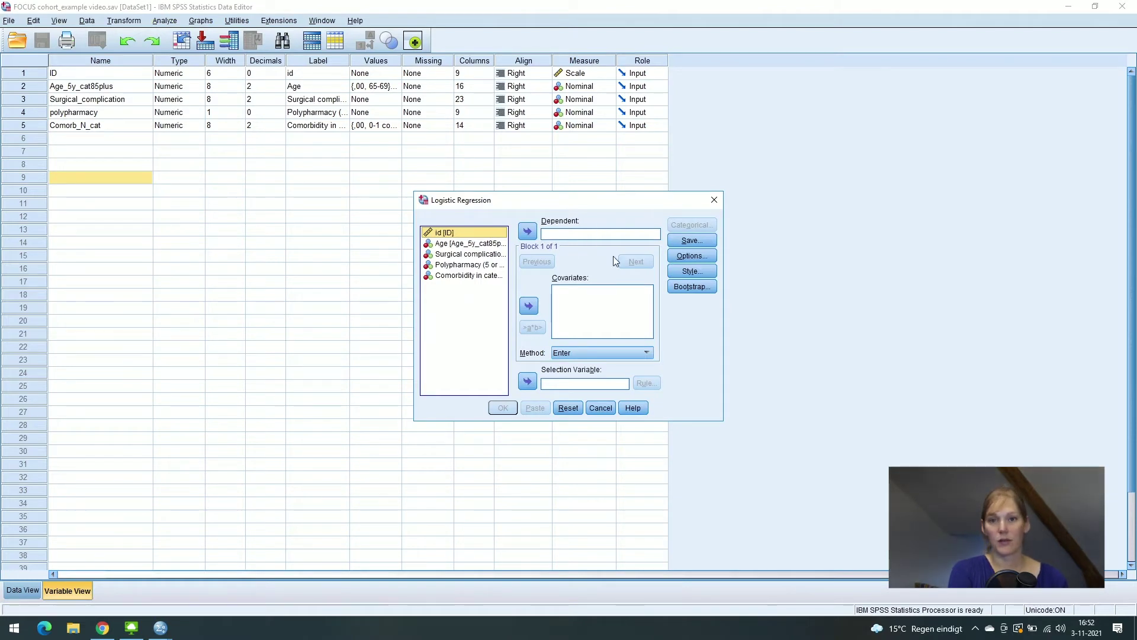
{"action": "left_click", "coordinate": [489, 255]}
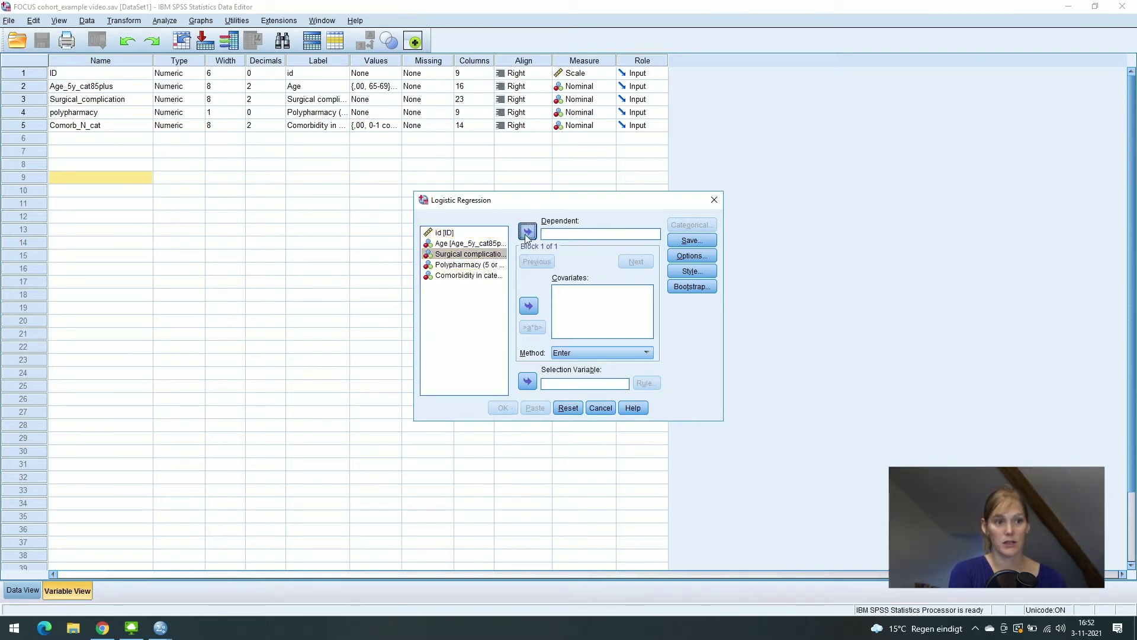
{"action": "left_click", "coordinate": [527, 231]}
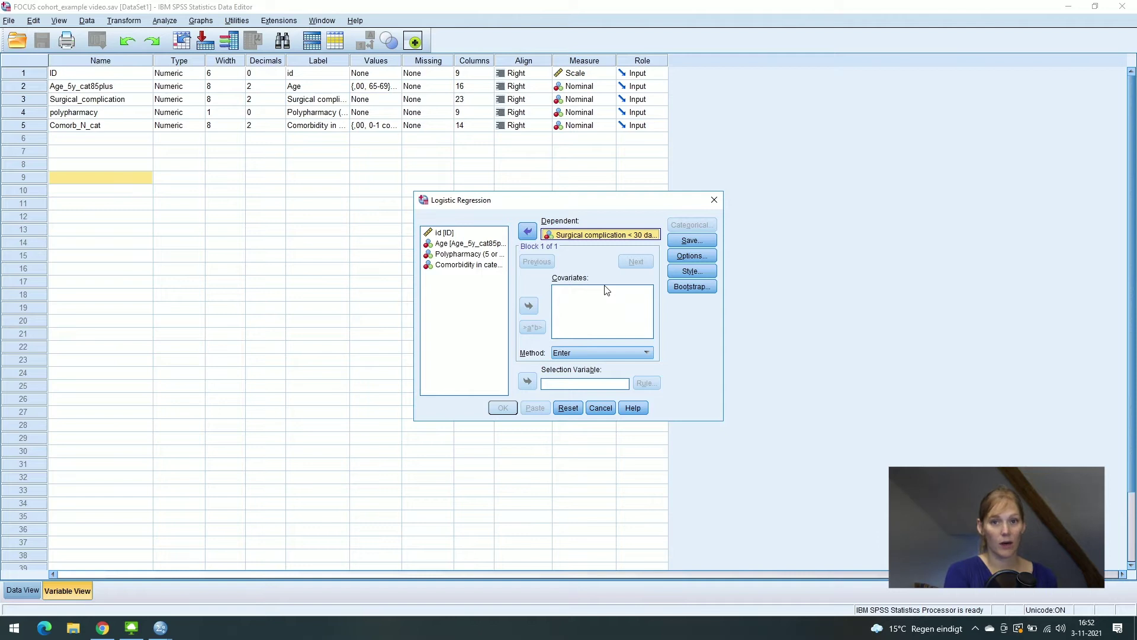
{"action": "left_click", "coordinate": [438, 244]}
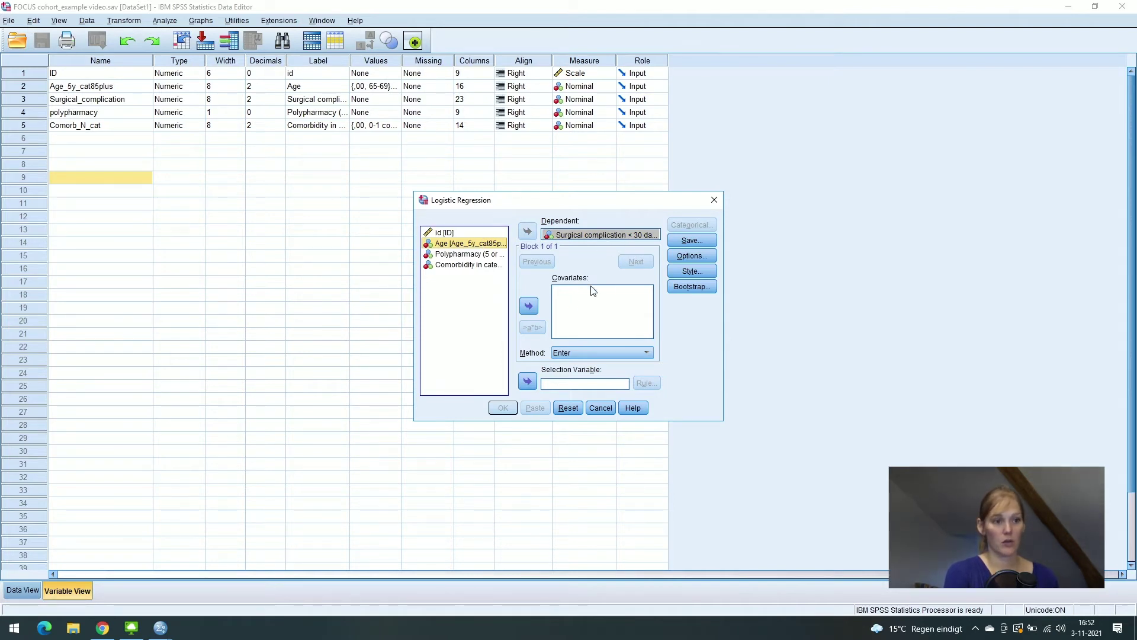
{"action": "left_click", "coordinate": [529, 306]}
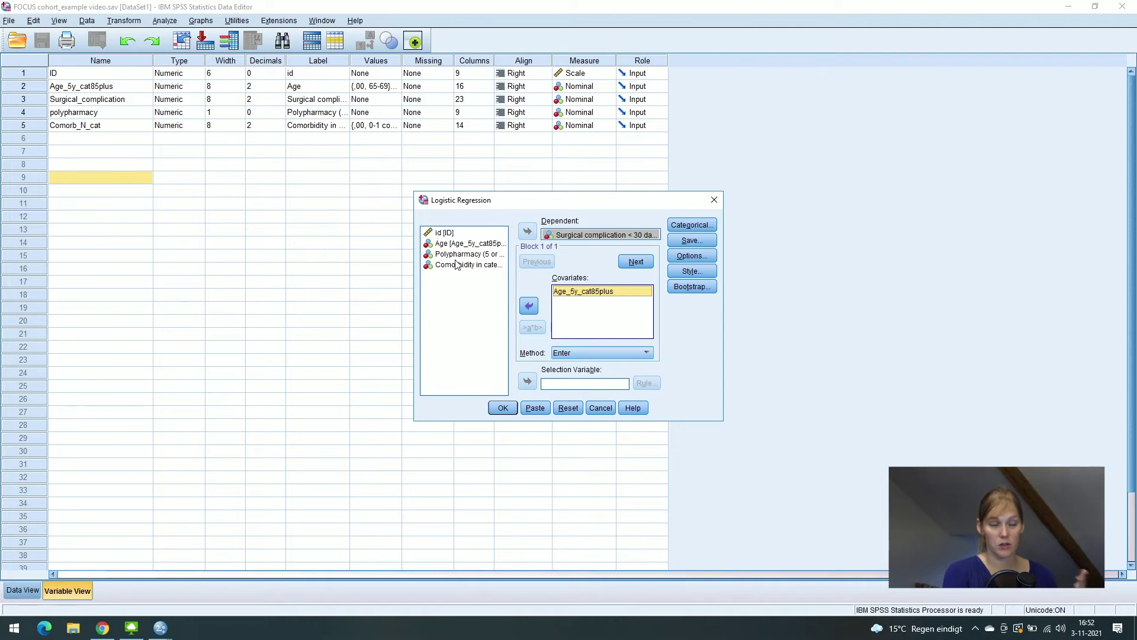
Make Age_5y_cat85plus a categorical covariate with indicator contrast and the first category as reference
{"action": "left_click", "coordinate": [681, 227]}
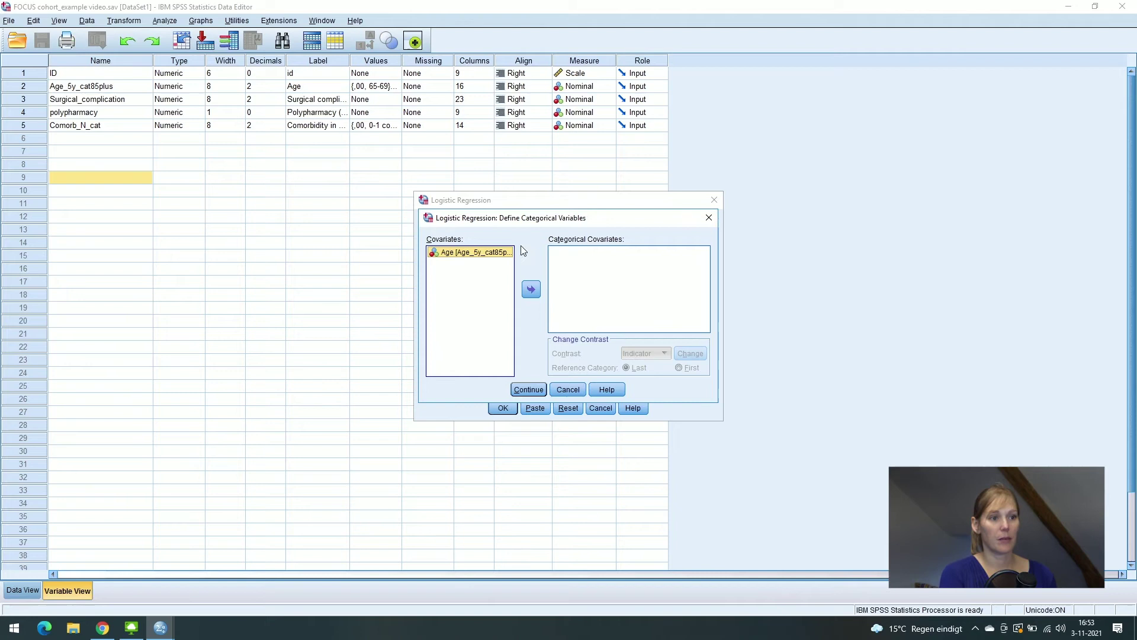
{"action": "left_click", "coordinate": [531, 289]}
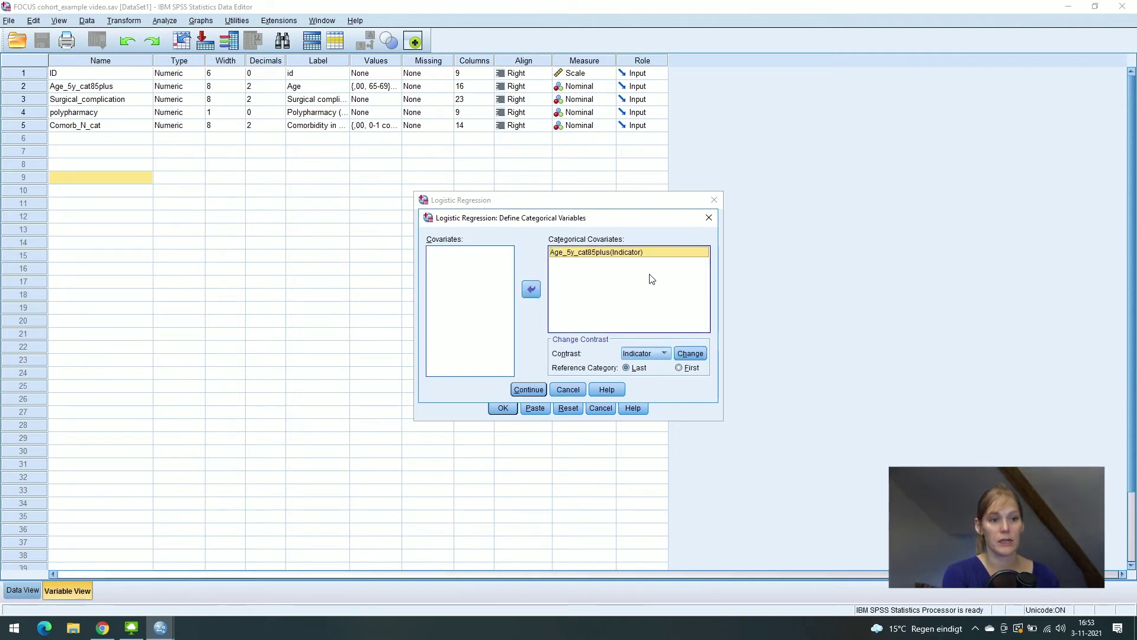
{"action": "left_click", "coordinate": [684, 370]}
{"action": "left_click", "coordinate": [689, 355]}
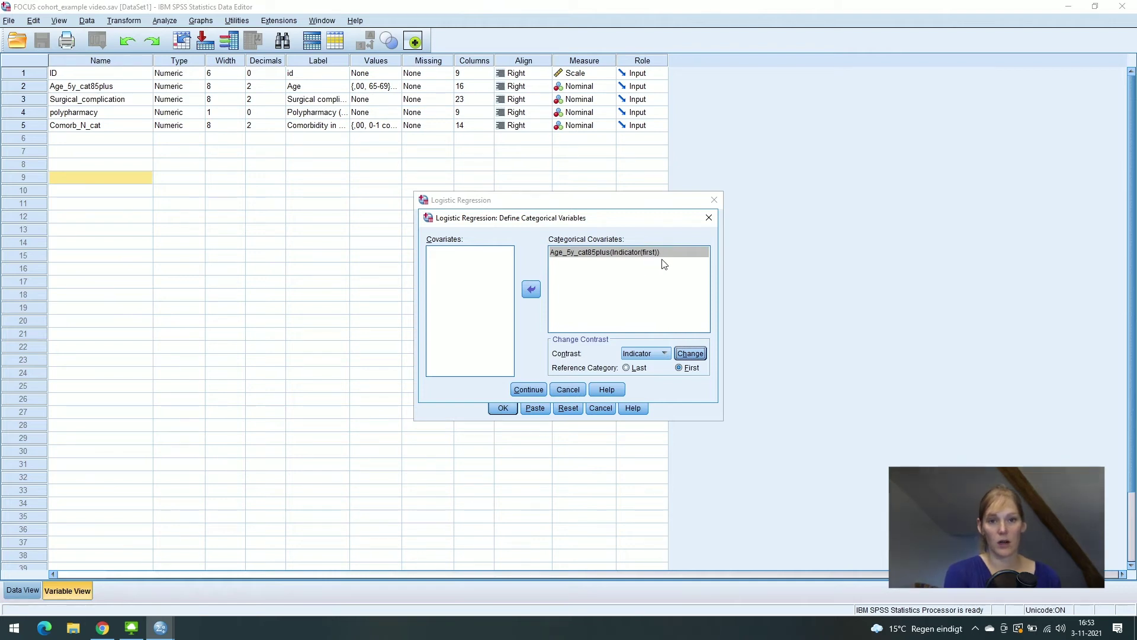
{"action": "left_click", "coordinate": [541, 389]}
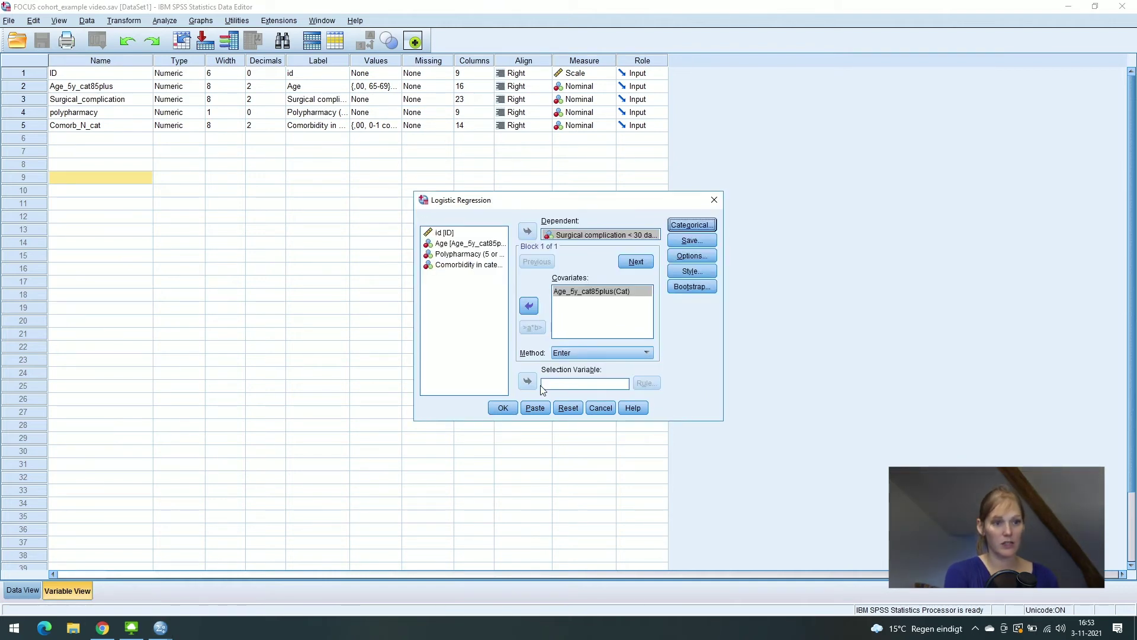
Turn on 95% confidence intervals for exp(B) in the regression options
{"action": "left_click", "coordinate": [690, 257]}
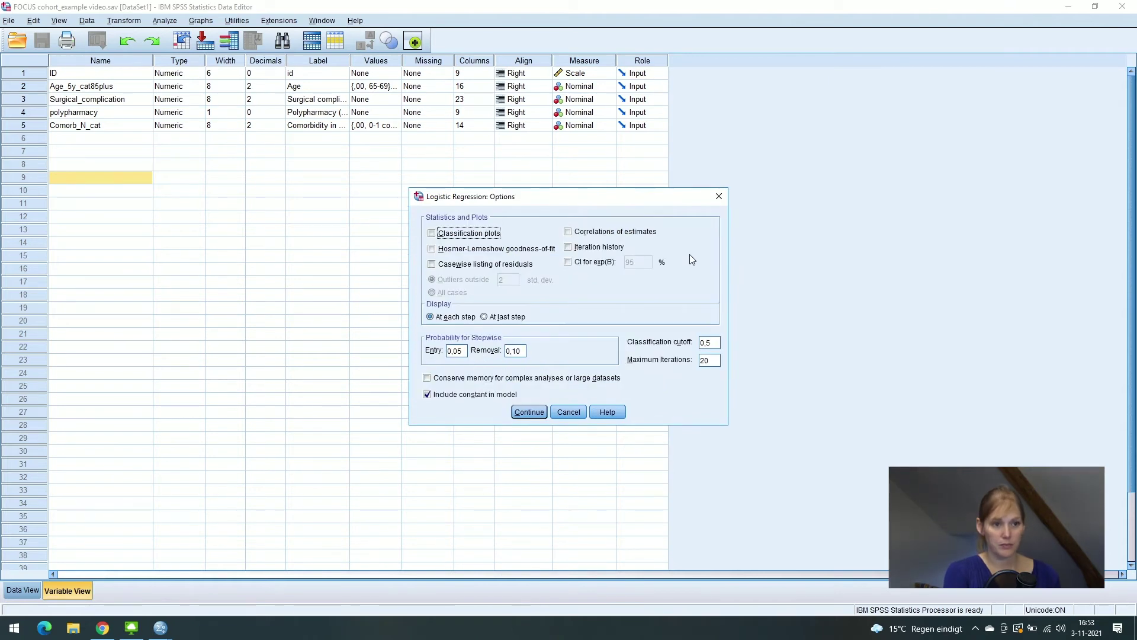
{"action": "left_click", "coordinate": [568, 262]}
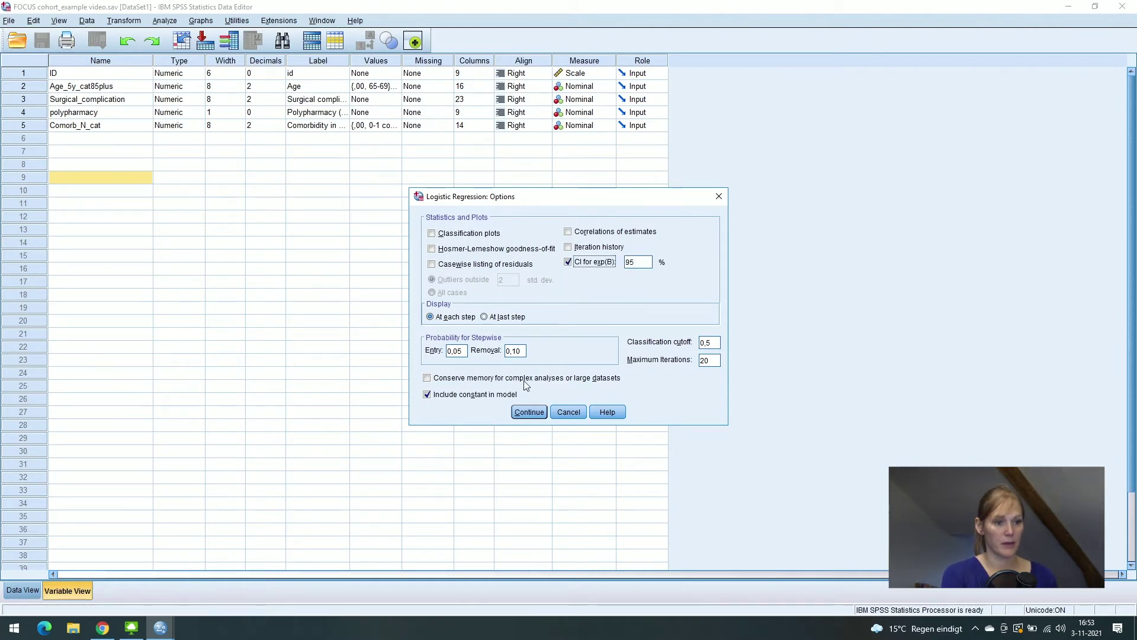
{"action": "left_click", "coordinate": [528, 412]}
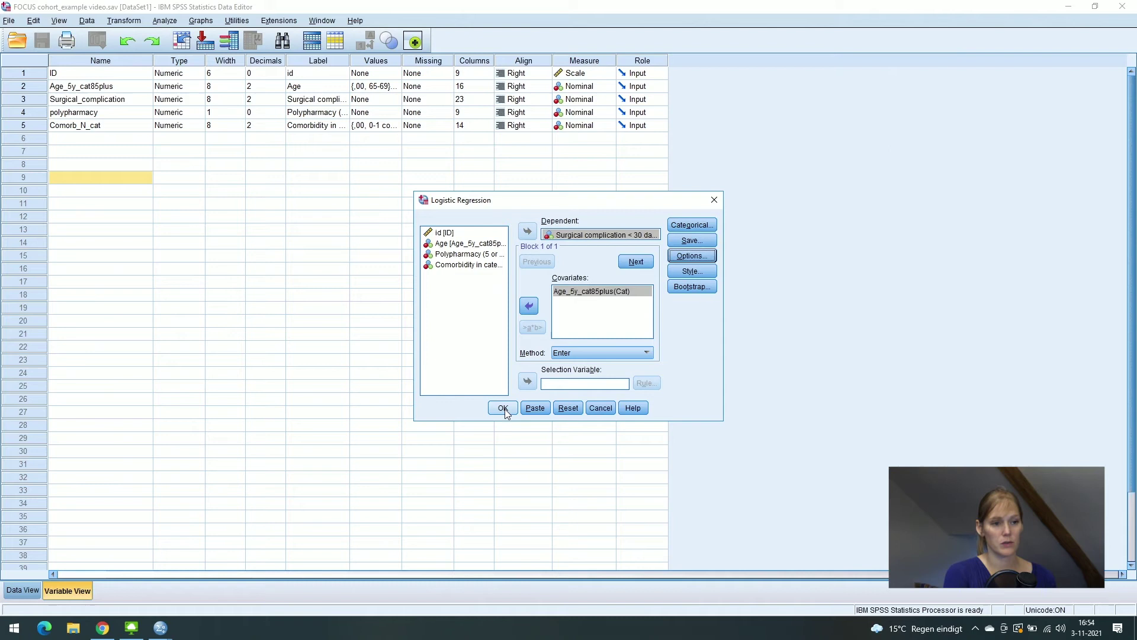
Paste the regression syntax into a maximized Syntax Editor and delete the DATASET ACTIVATE line
{"action": "left_click", "coordinate": [535, 409]}
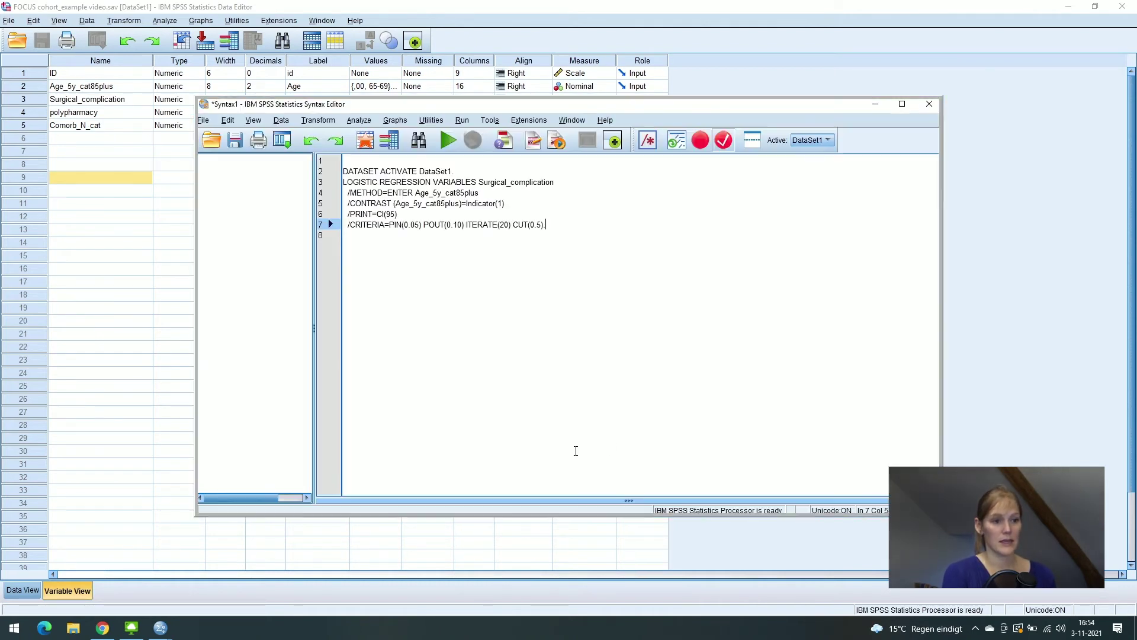
{"action": "left_click", "coordinate": [902, 104]}
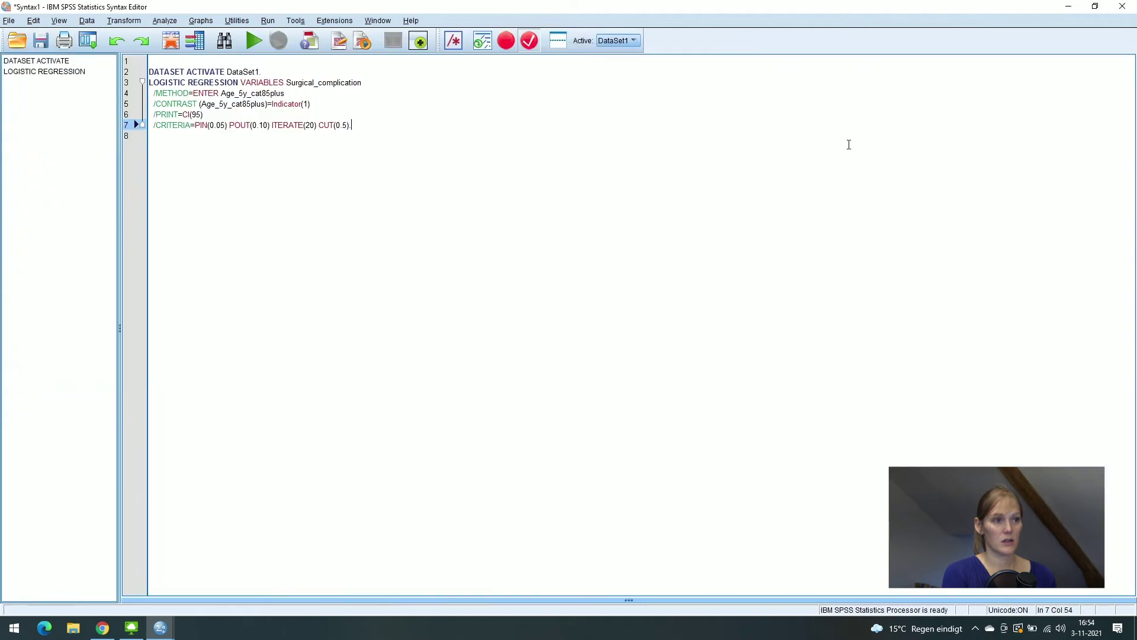
{"action": "triple_click", "coordinate": [233, 71]}
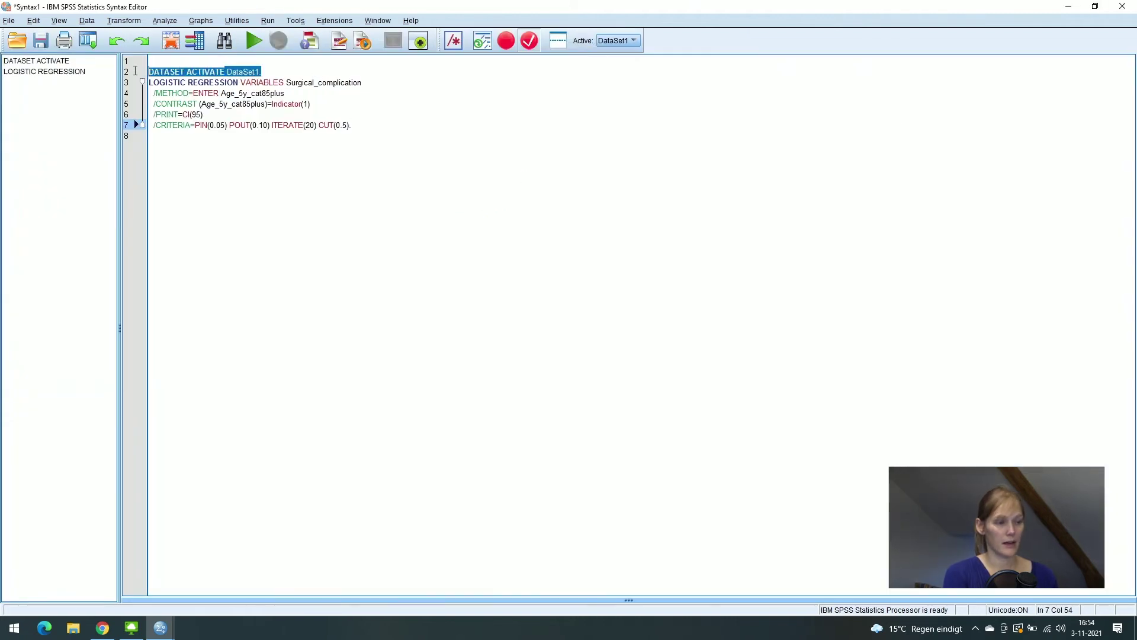
{"action": "key", "text": "Delete"}
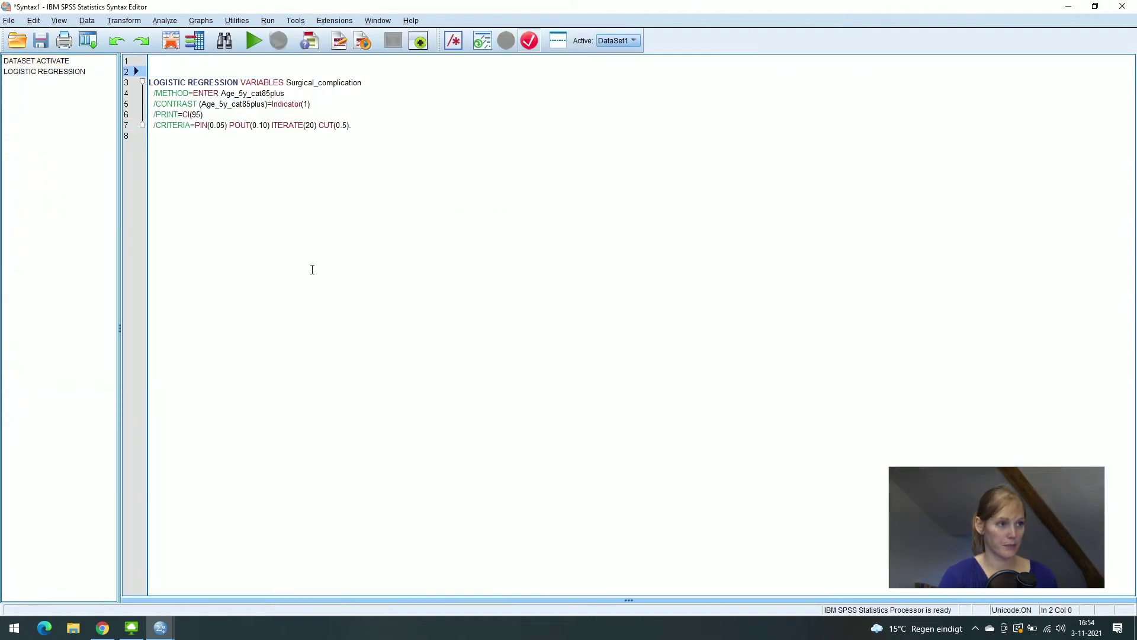
Add the comment '*Logistic regression, univariate analyses for age' above the command and select the block
{"action": "key", "text": "Return"}
{"action": "key", "text": "Up"}
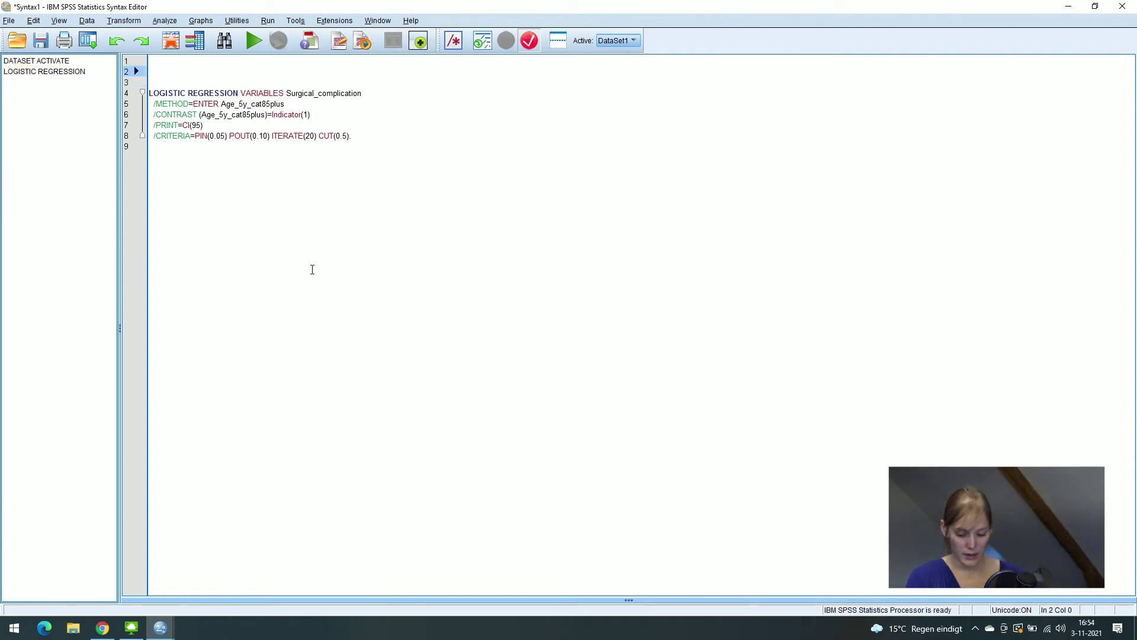
{"action": "type", "text": "*"}
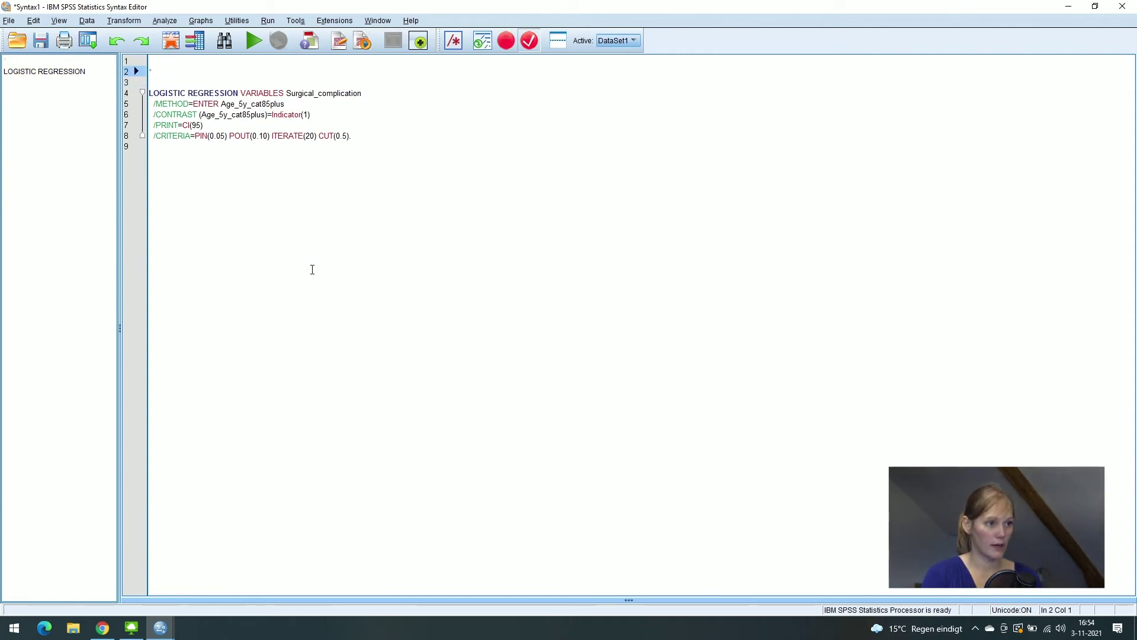
{"action": "type", "text": "Logi"}
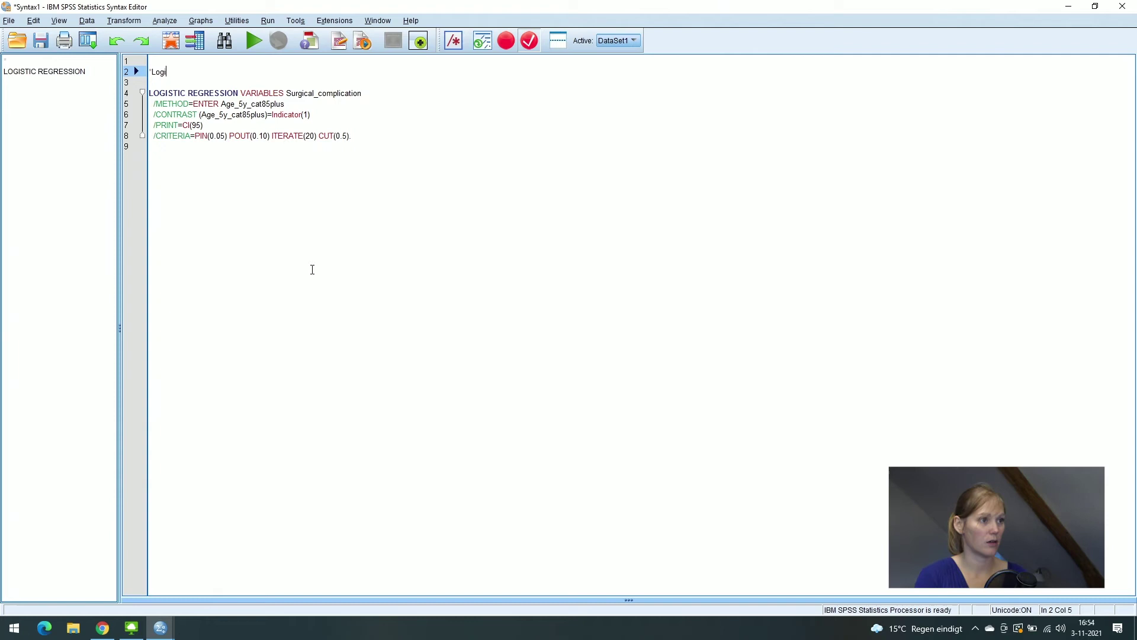
{"action": "type", "text": "stic regres"}
{"action": "key", "text": "BackSpace"}
{"action": "type", "text": "c regres"}
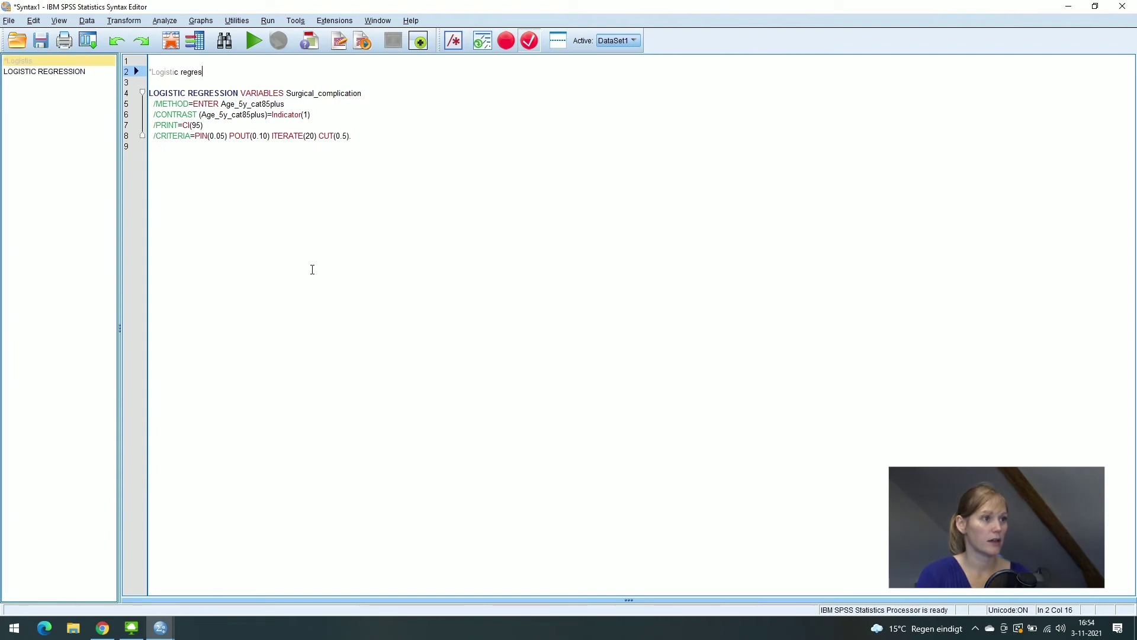
{"action": "type", "text": "sion, univaria"}
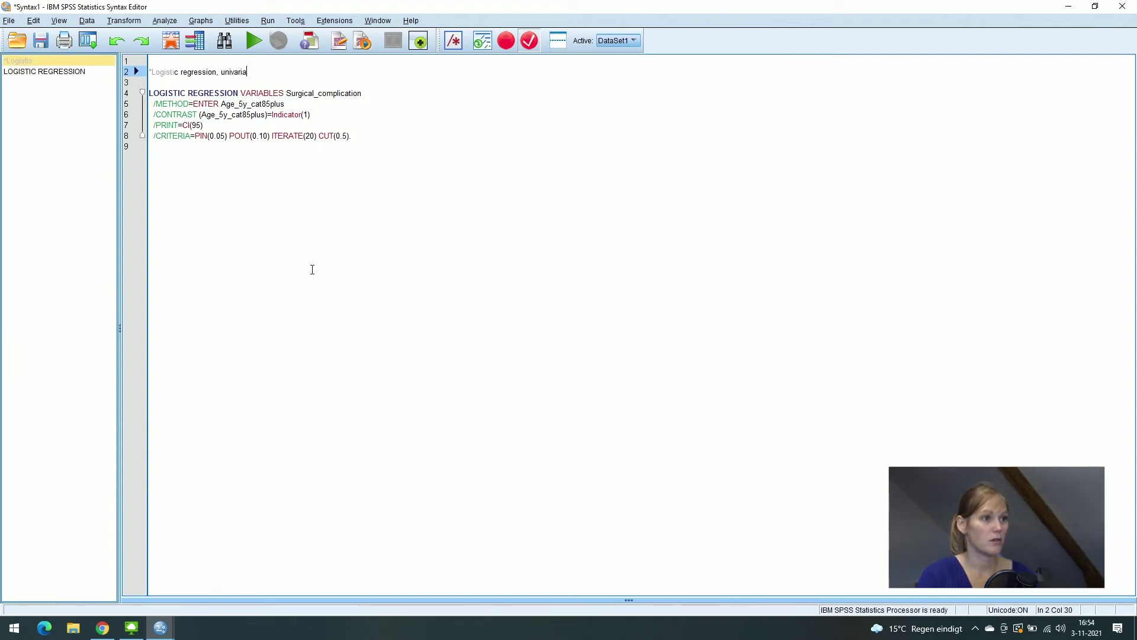
{"action": "type", "text": "te analyse"}
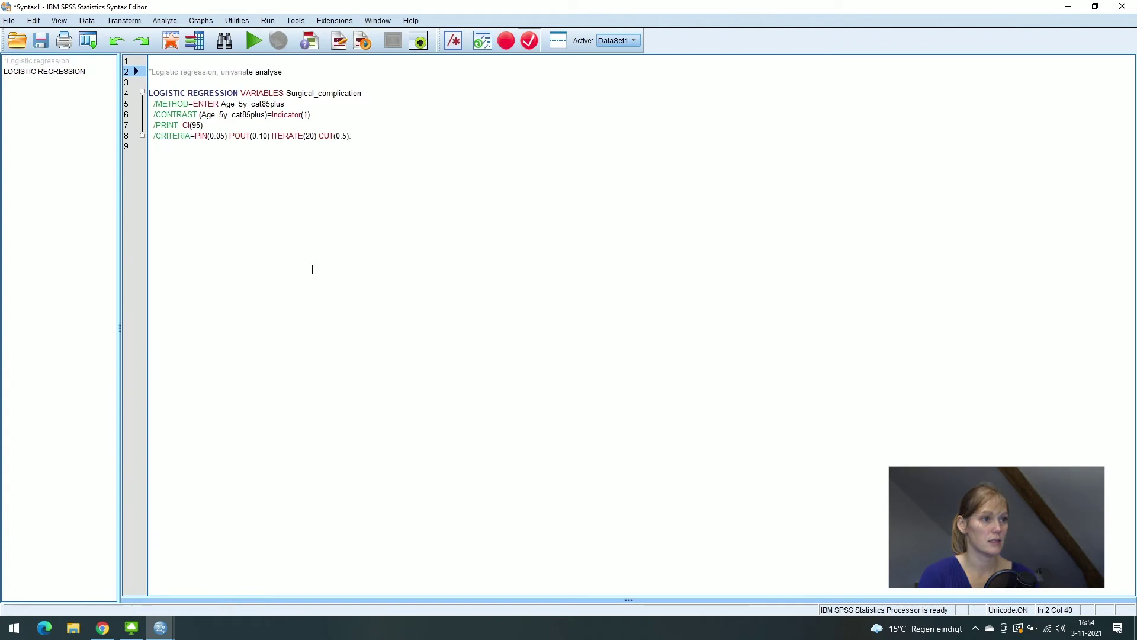
{"action": "type", "text": "s for age"}
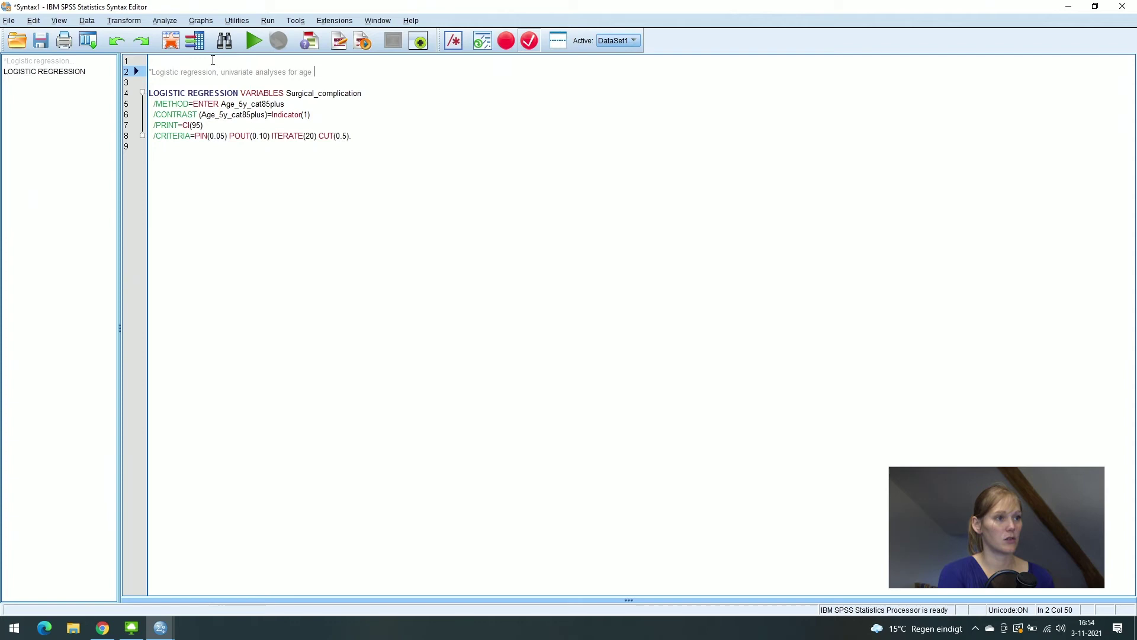
{"action": "key", "text": "shift+Down"}
{"action": "key", "text": "shift+Down"}
{"action": "key", "text": "shift+Down"}
{"action": "key", "text": "shift+Down"}
{"action": "key", "text": "shift+Down"}
{"action": "key", "text": "shift+Down"}
{"action": "key", "text": "shift+Down"}
{"action": "left_click", "coordinate": [219, 205]}
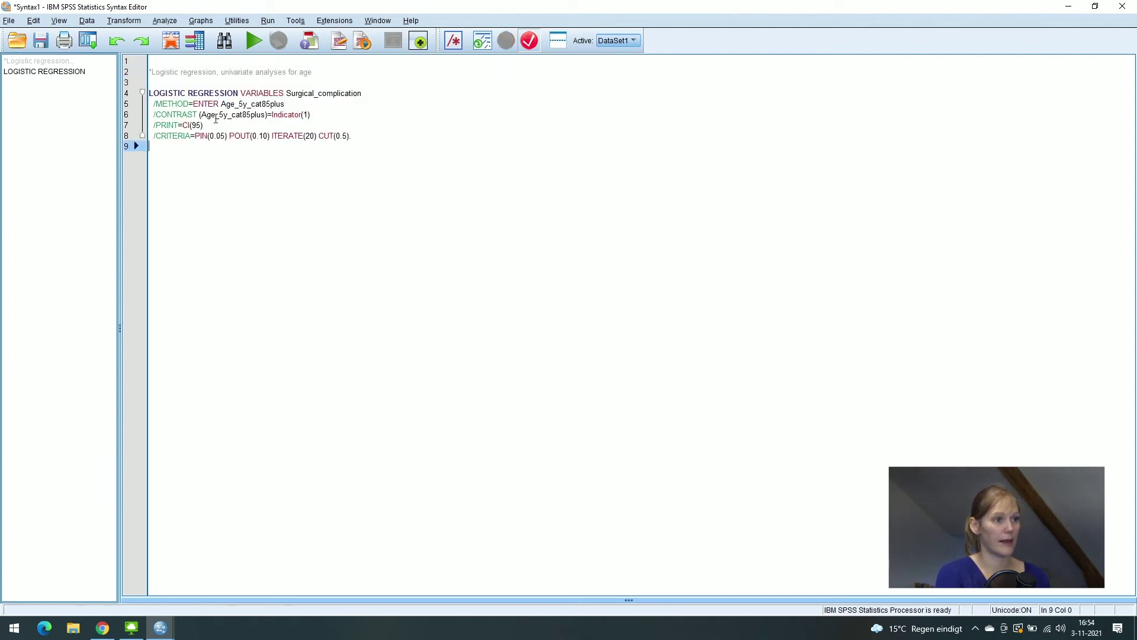
{"action": "left_click_drag", "start_coordinate": [247, 61], "coordinate": [352, 135]}
Run the selected age regression and review Variables in the Equation, showing age Sig. ,017
{"action": "left_click", "coordinate": [254, 43]}
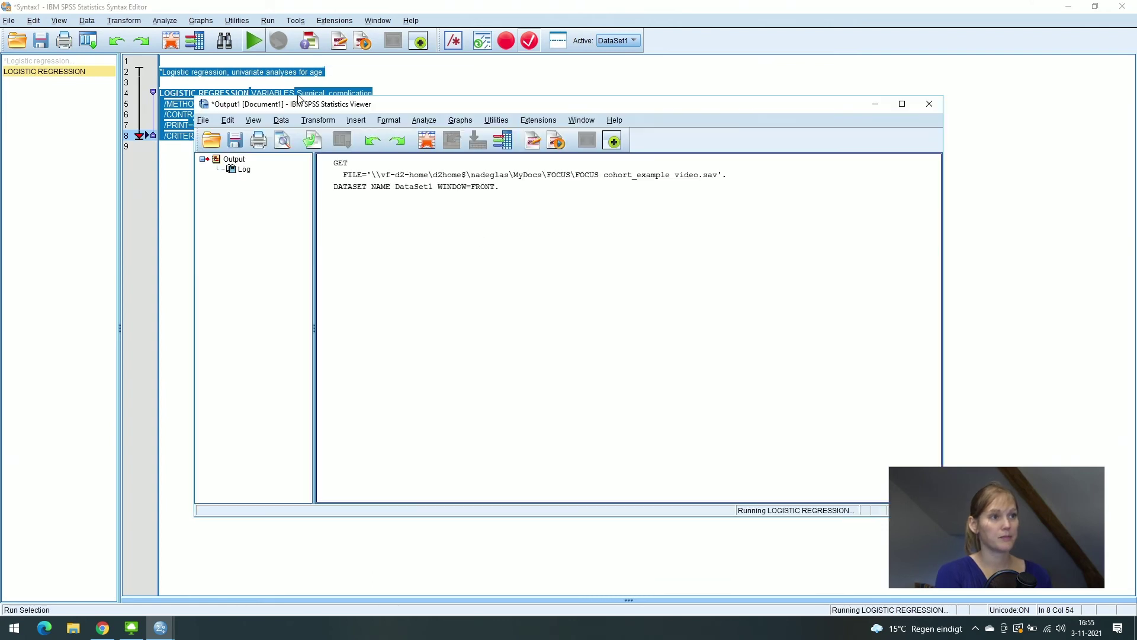
{"action": "scroll", "coordinate": [687, 380], "scroll_direction": "down", "scroll_amount": 5}
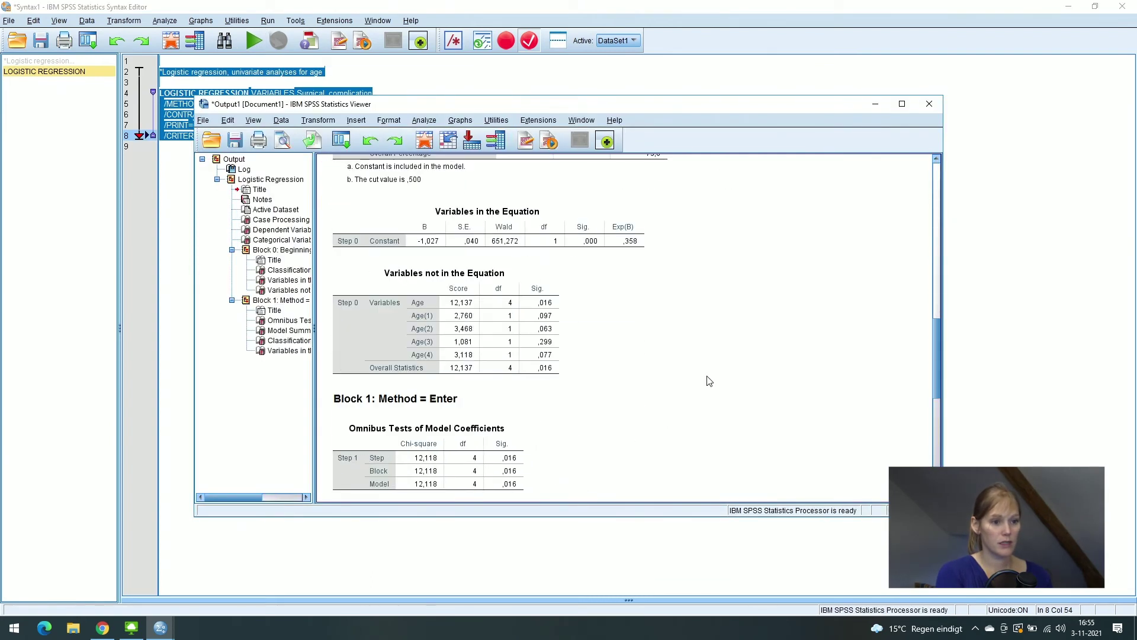
{"action": "scroll", "coordinate": [707, 381], "scroll_direction": "down", "scroll_amount": 10}
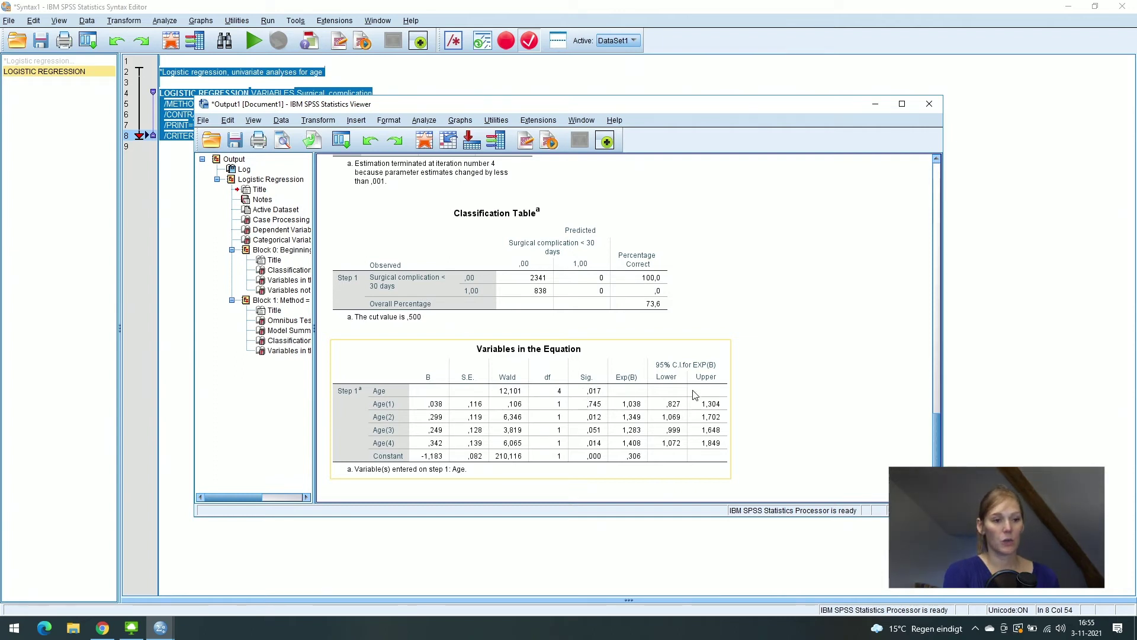
{"action": "left_click", "coordinate": [825, 426]}
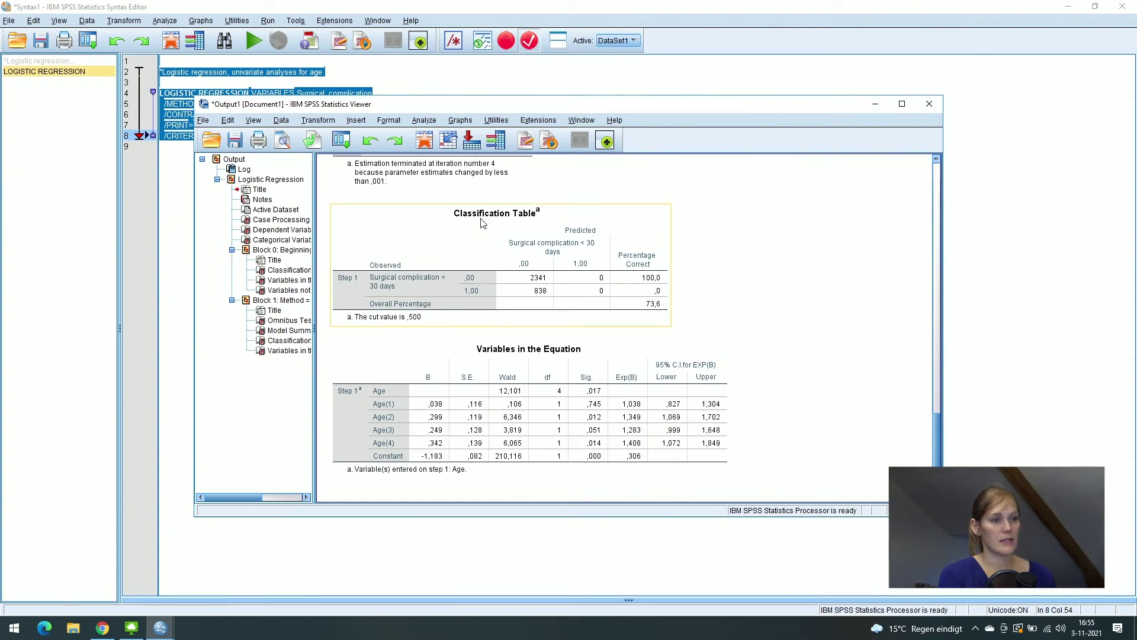
Return to the syntax window and place the cursor on line 9
{"action": "left_click", "coordinate": [652, 85]}
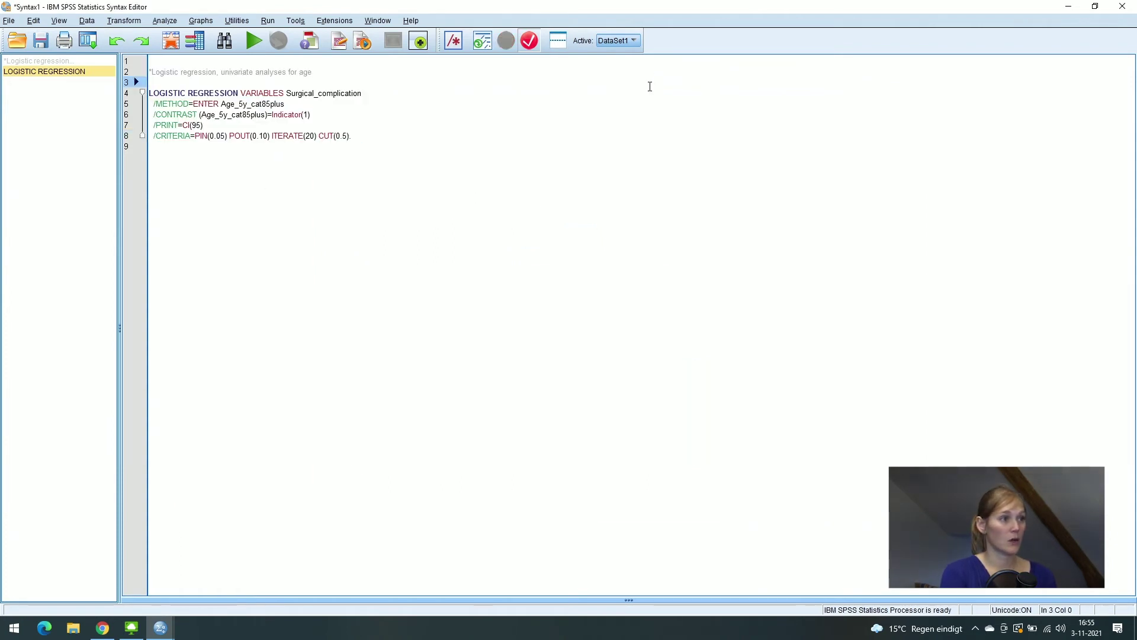
{"action": "left_click", "coordinate": [93, 48]}
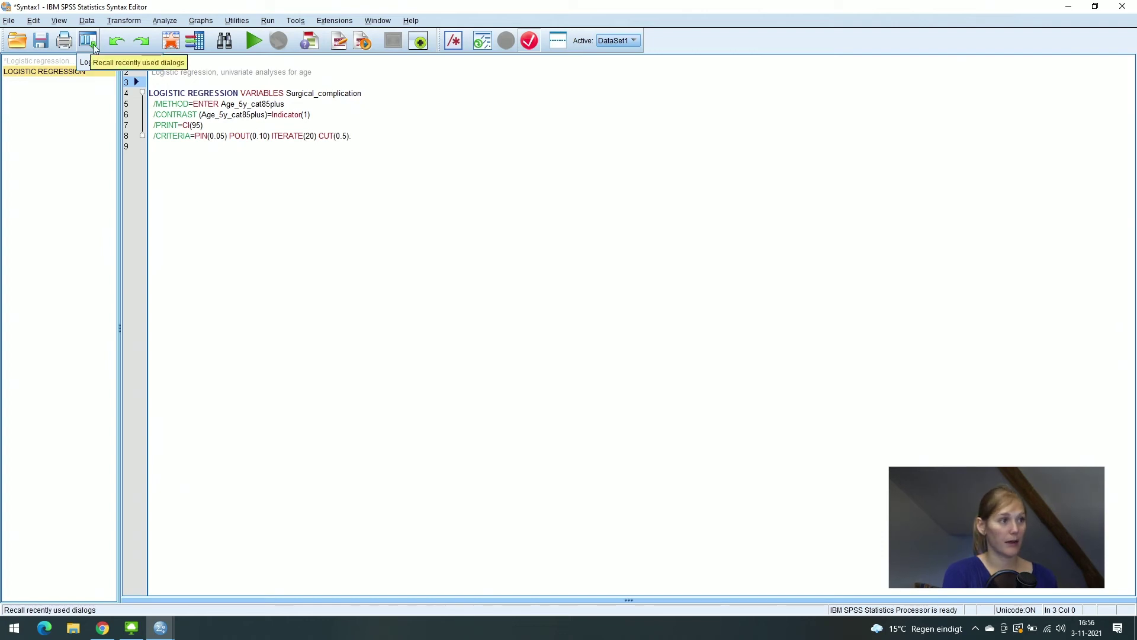
{"action": "left_click", "coordinate": [93, 41]}
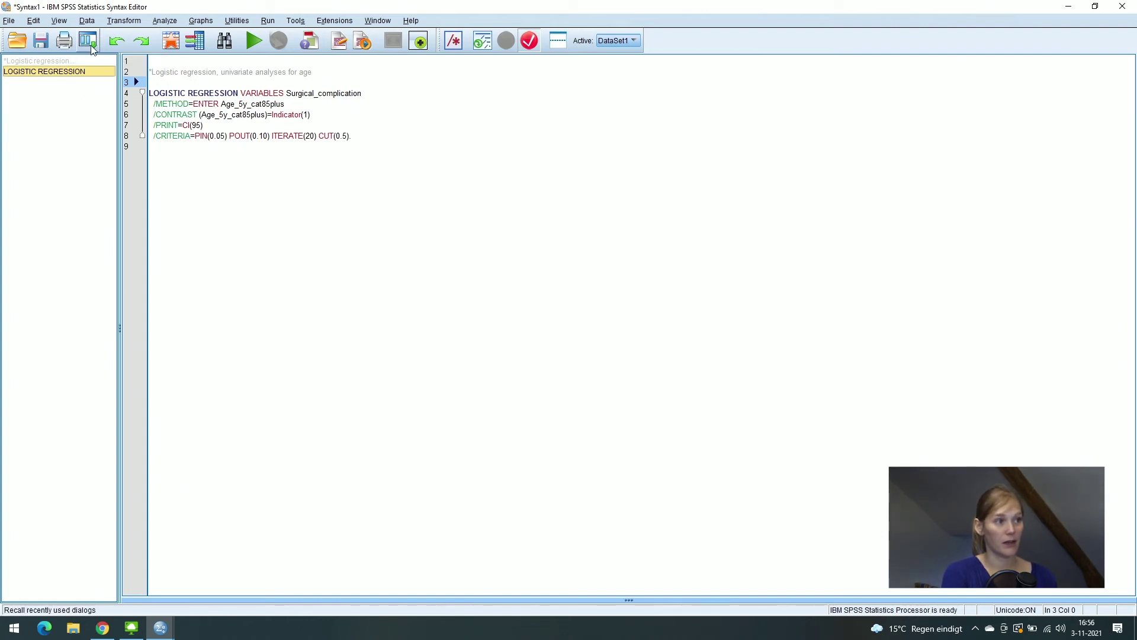
{"action": "left_click", "coordinate": [93, 40]}
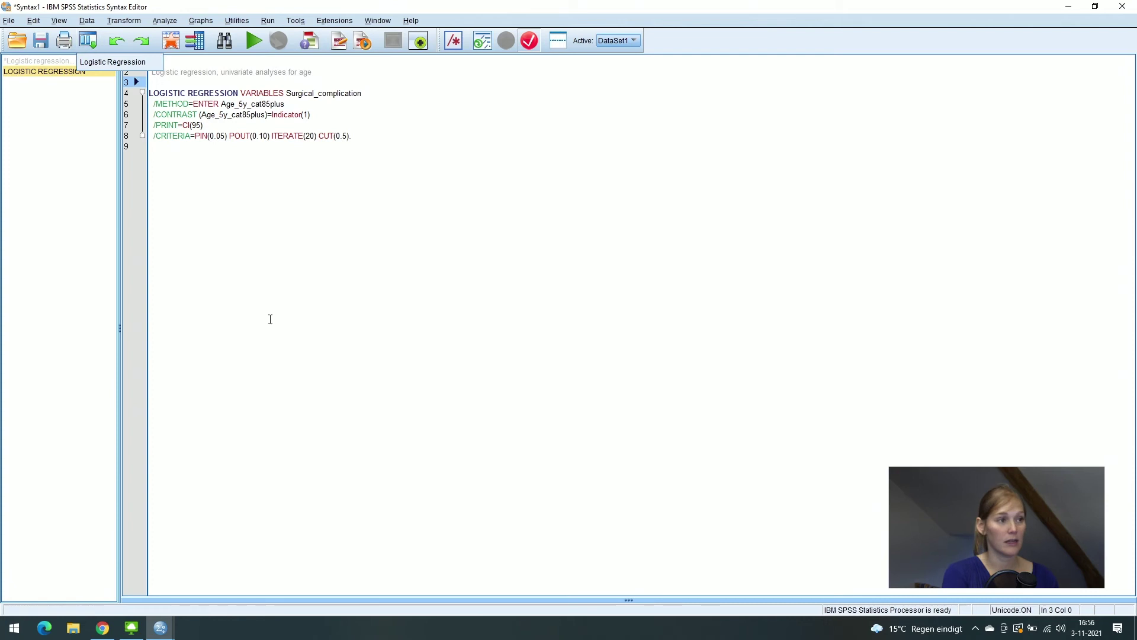
{"action": "left_click", "coordinate": [257, 172]}
Reopen Binary Logistic regression, still holding Surgical complication and Age_5y_cat85plus(Cat)
{"action": "left_click", "coordinate": [171, 22]}
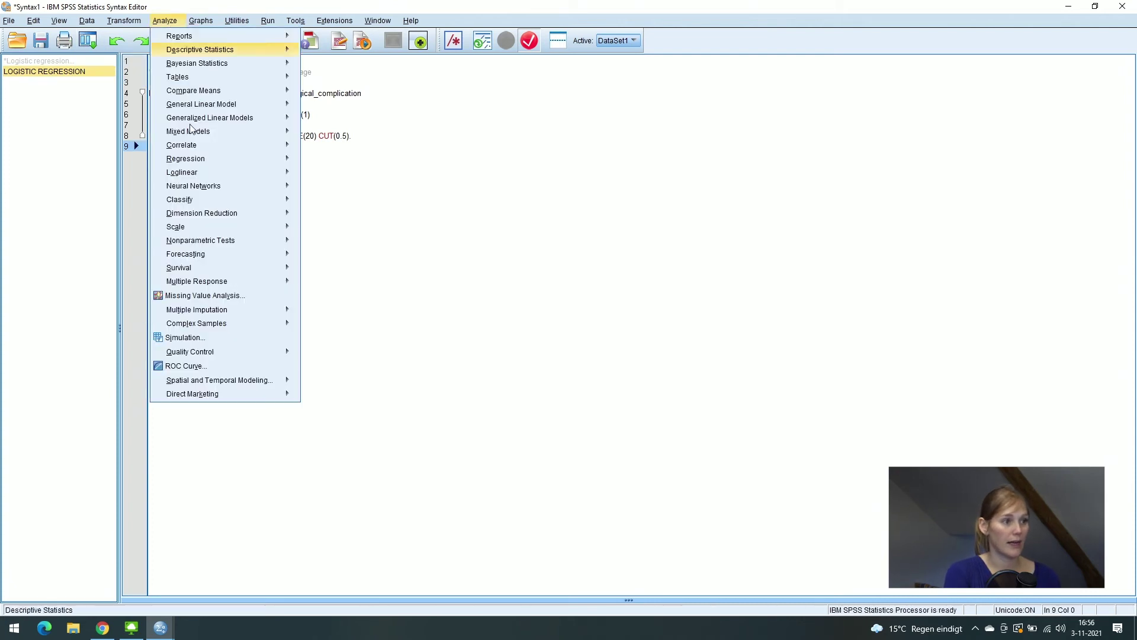
{"action": "mouse_move", "coordinate": [229, 161]}
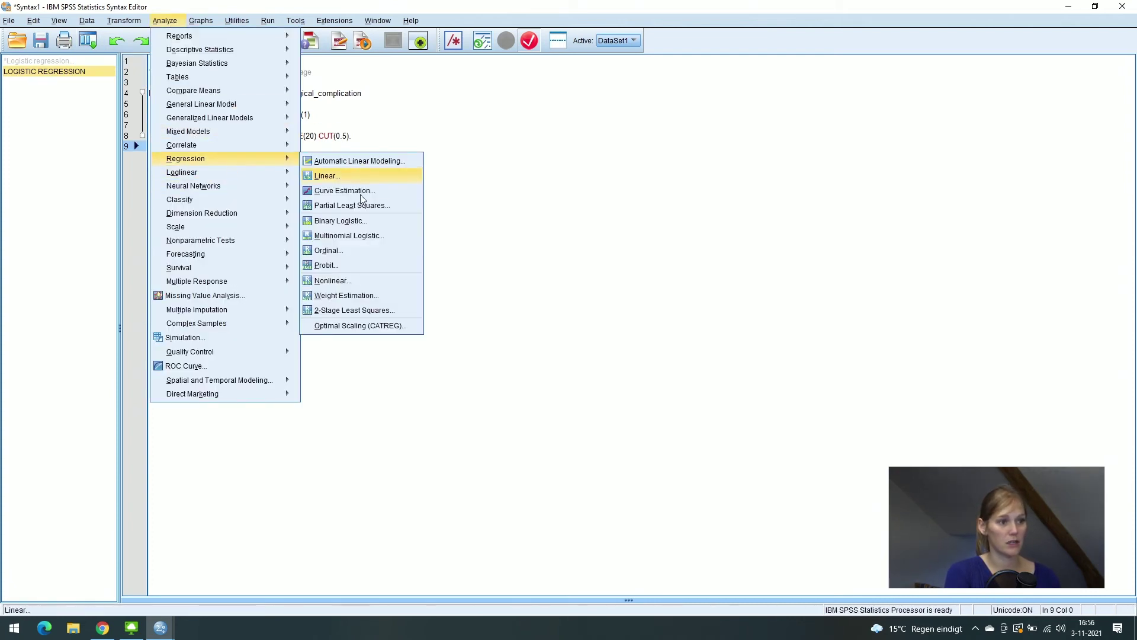
{"action": "left_click", "coordinate": [340, 220]}
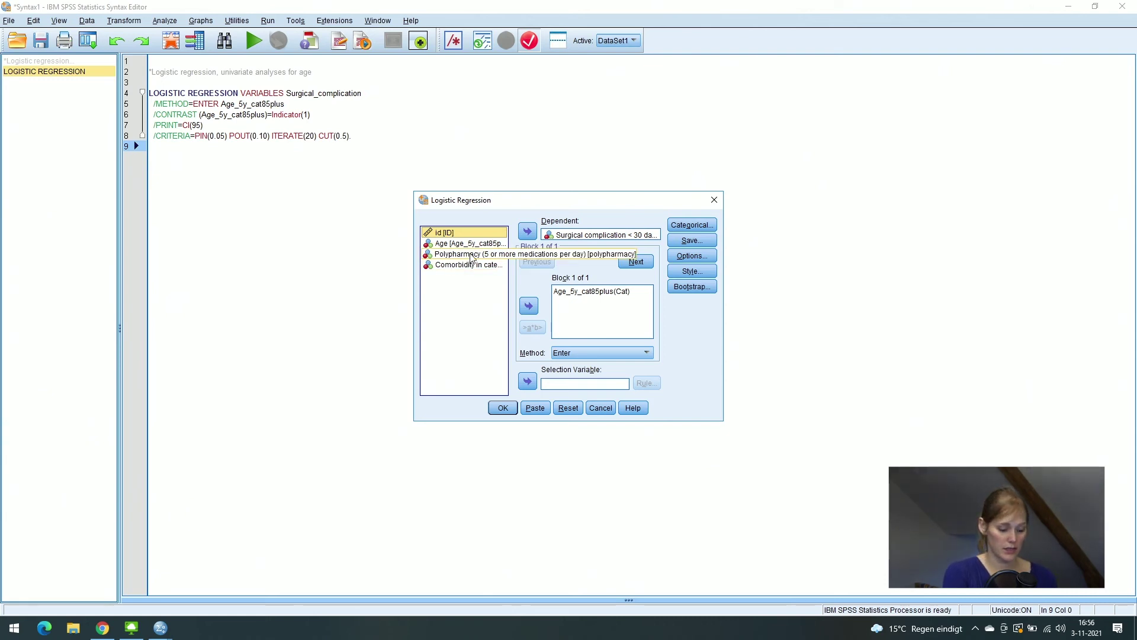
Add Polypharmacy and Comorbidity to the Block 1 covariates
{"action": "left_click", "coordinate": [472, 256]}
{"action": "left_click", "coordinate": [472, 265], "text": "shift"}
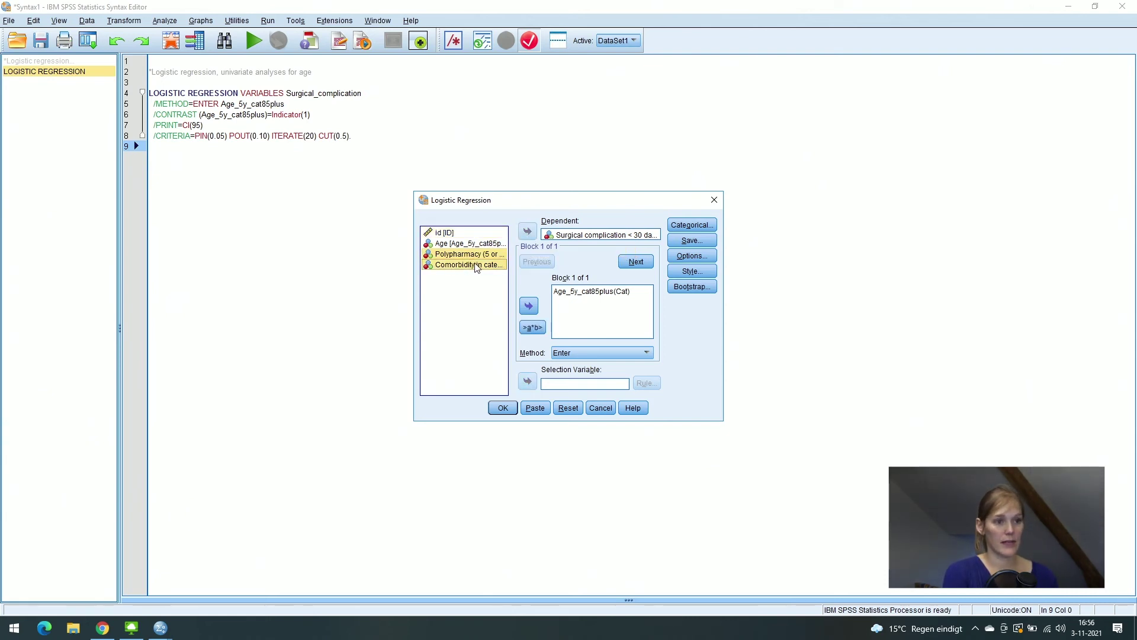
{"action": "left_click", "coordinate": [529, 306]}
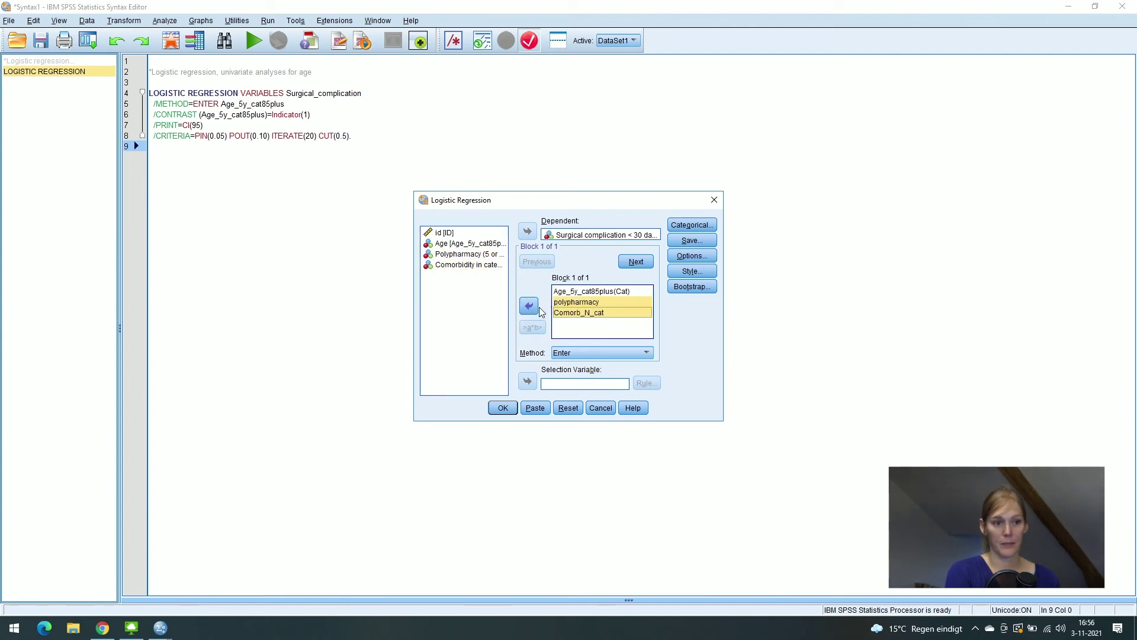
Set Polypharmacy and Comorbidity as categorical with first-category reference and paste the syntax
{"action": "left_click", "coordinate": [690, 226]}
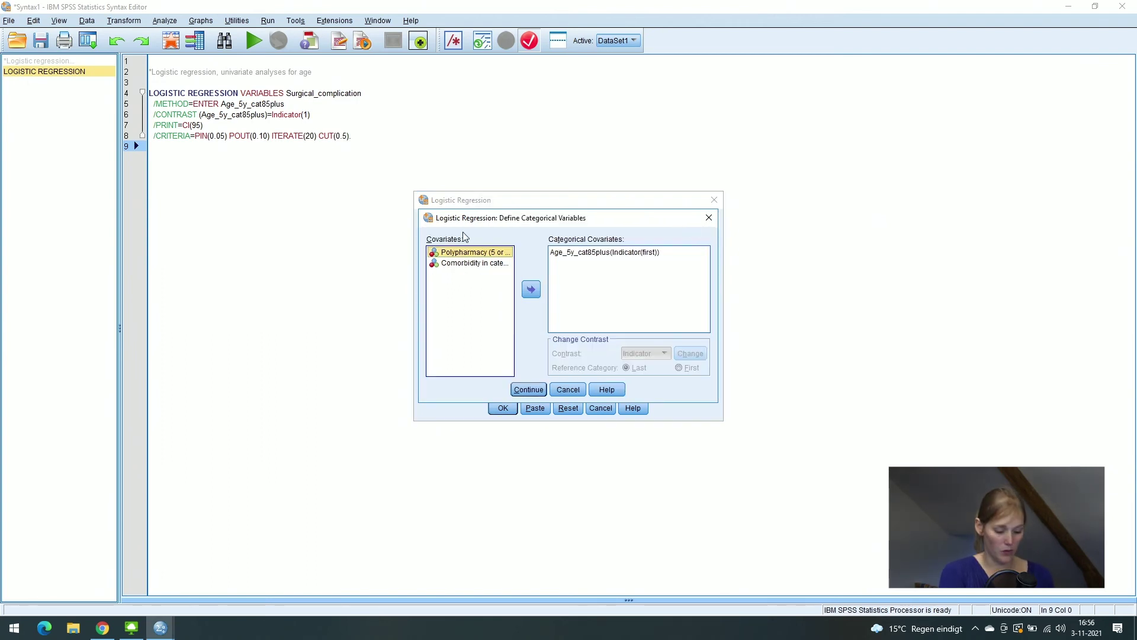
{"action": "left_click", "coordinate": [465, 263], "text": "shift"}
{"action": "left_click", "coordinate": [532, 290]}
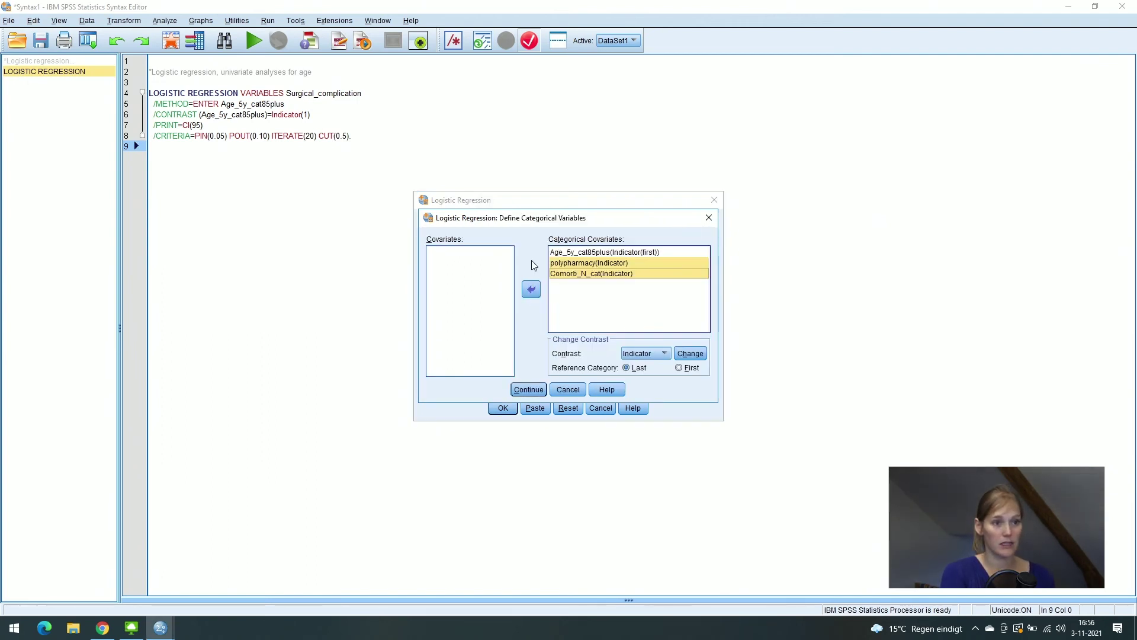
{"action": "left_click", "coordinate": [685, 370]}
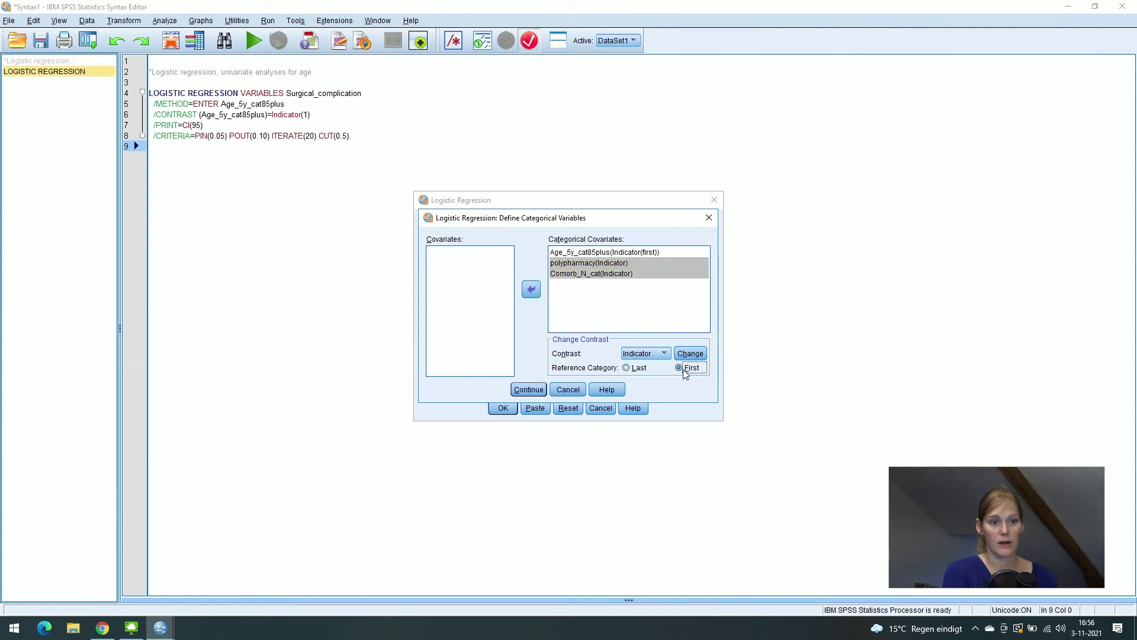
{"action": "left_click", "coordinate": [702, 355]}
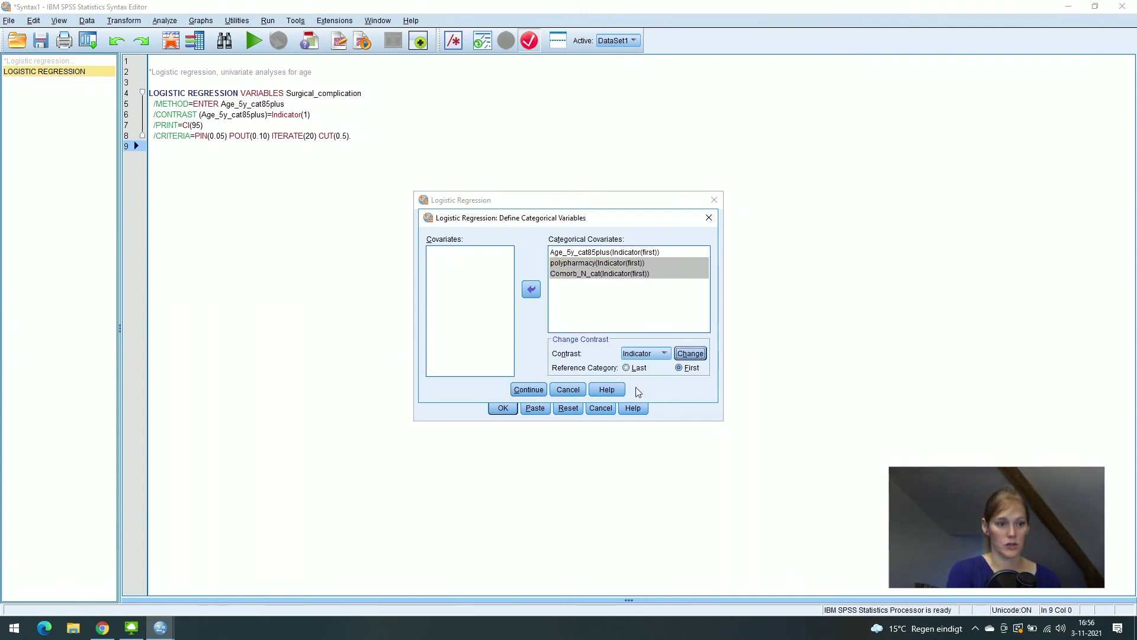
{"action": "left_click", "coordinate": [528, 393]}
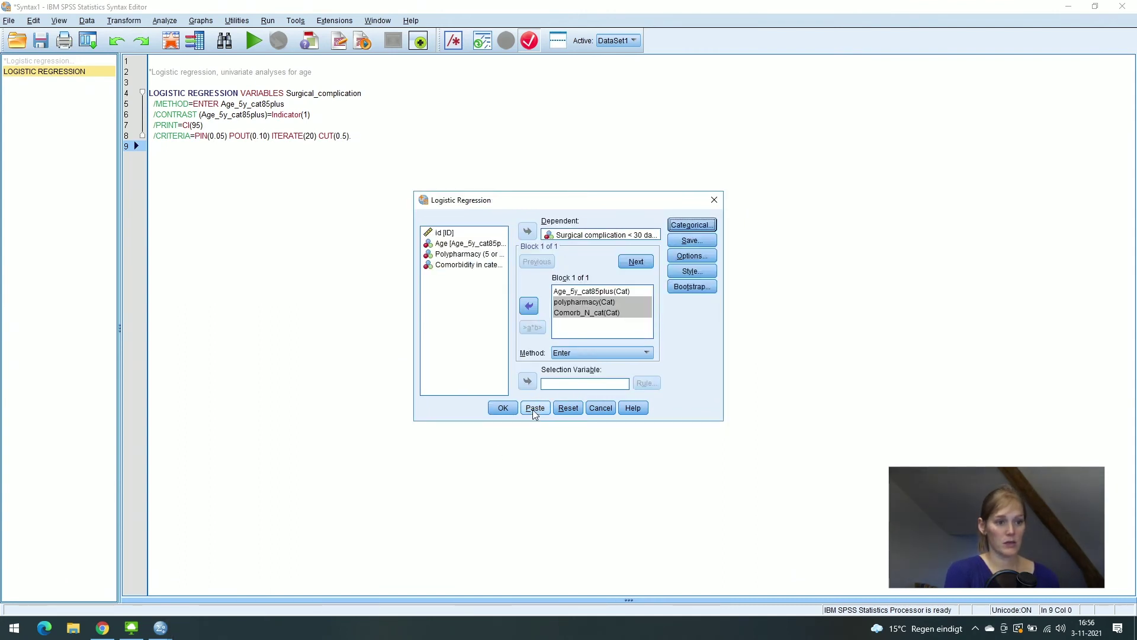
{"action": "left_click", "coordinate": [534, 407]}
Add the comment '*multivariate model with polypharmacy, age and comorbidity' above the second regression command
{"action": "left_click", "coordinate": [247, 147]}
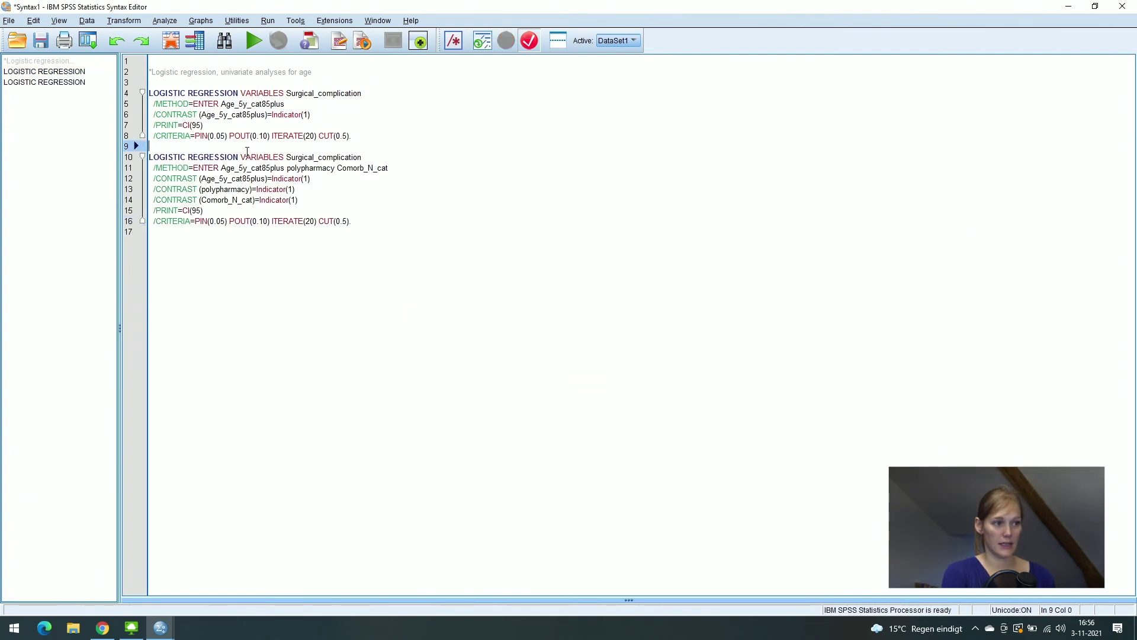
{"action": "key", "text": "Return"}
{"action": "key", "text": "Return"}
{"action": "key", "text": "Up"}
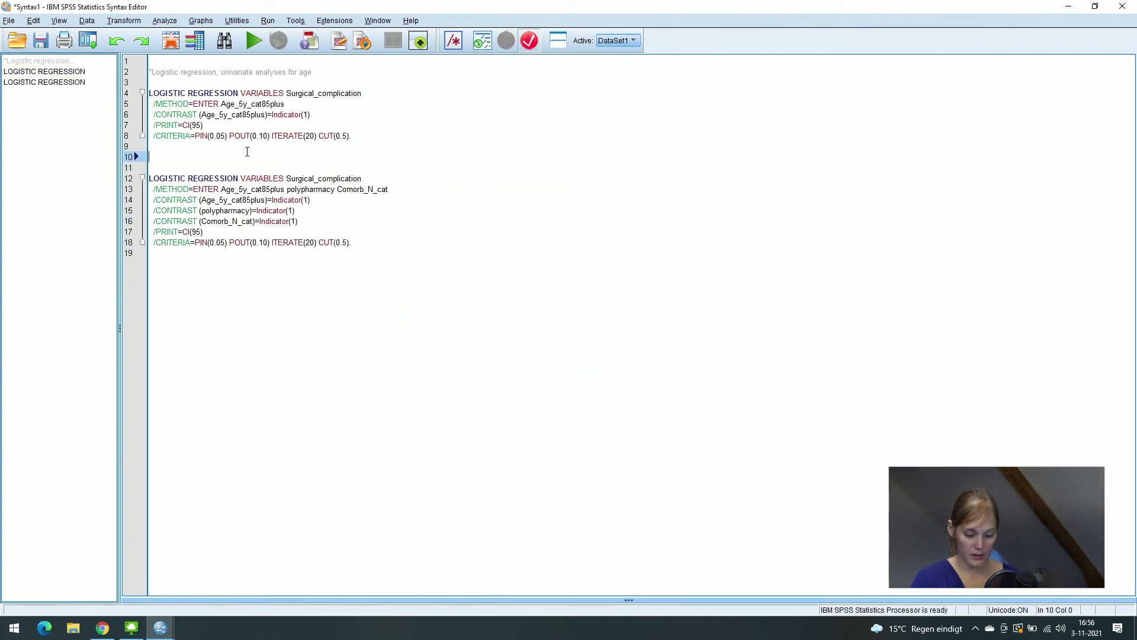
{"action": "type", "text": "*multi"}
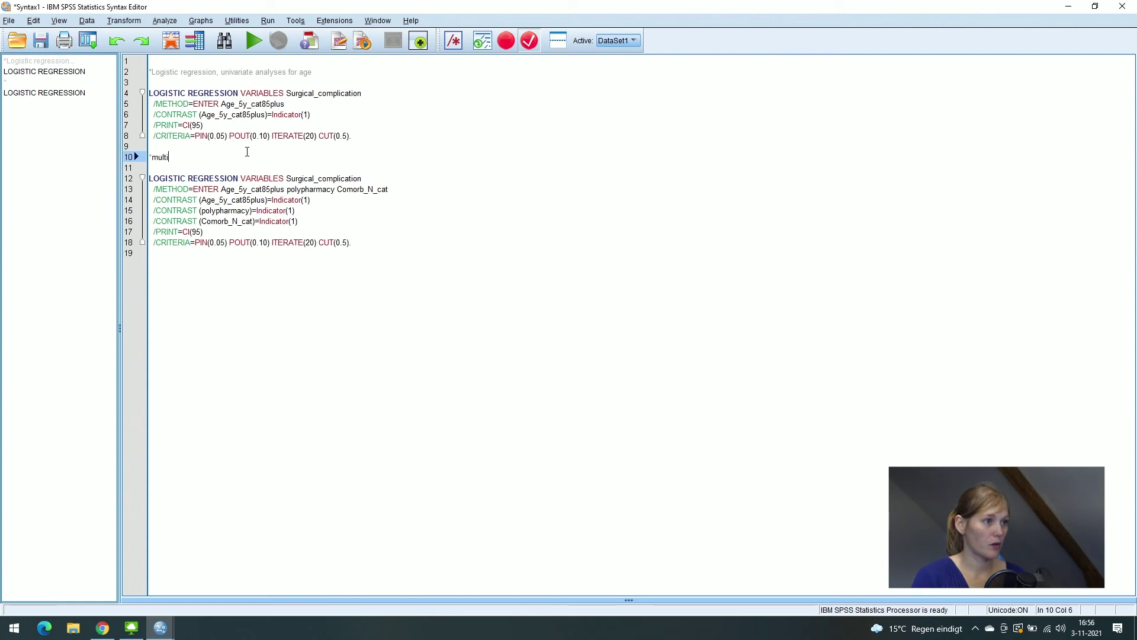
{"action": "type", "text": "variate mod"}
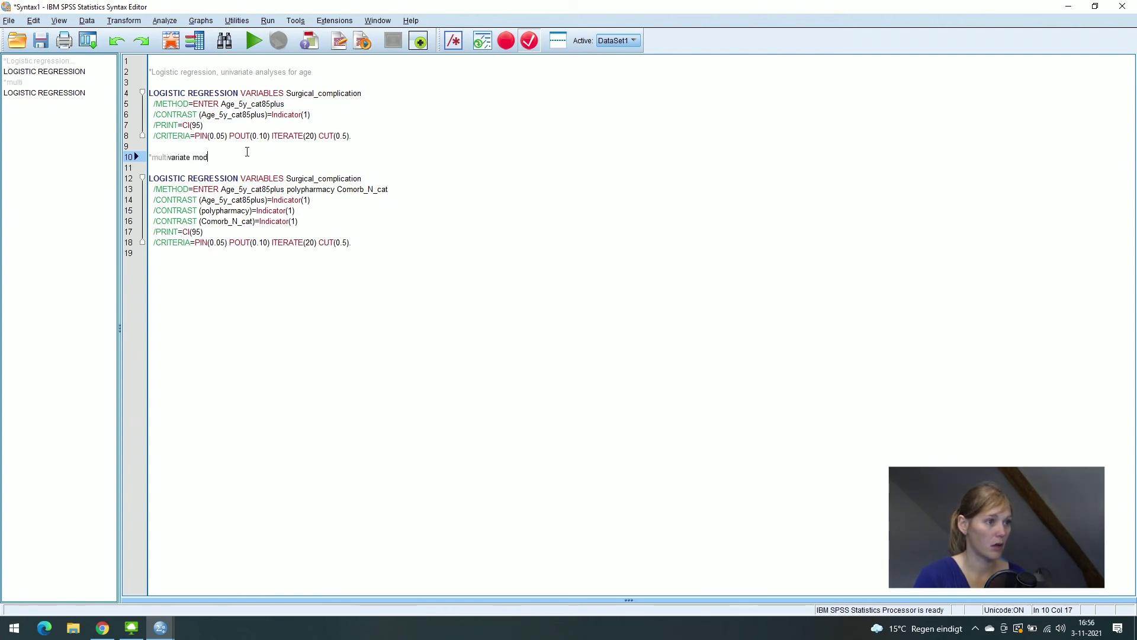
{"action": "type", "text": "el with polyharmac"}
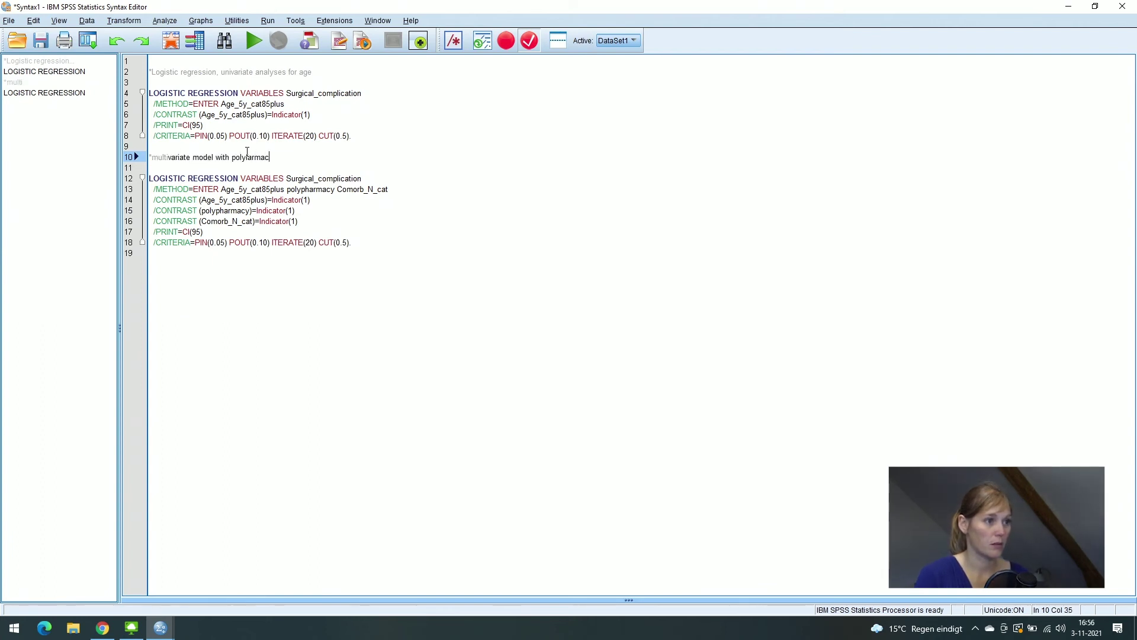
{"action": "type", "text": "lyfarmac"}
{"action": "key", "text": "BackSpace"}
{"action": "key", "text": "BackSpace"}
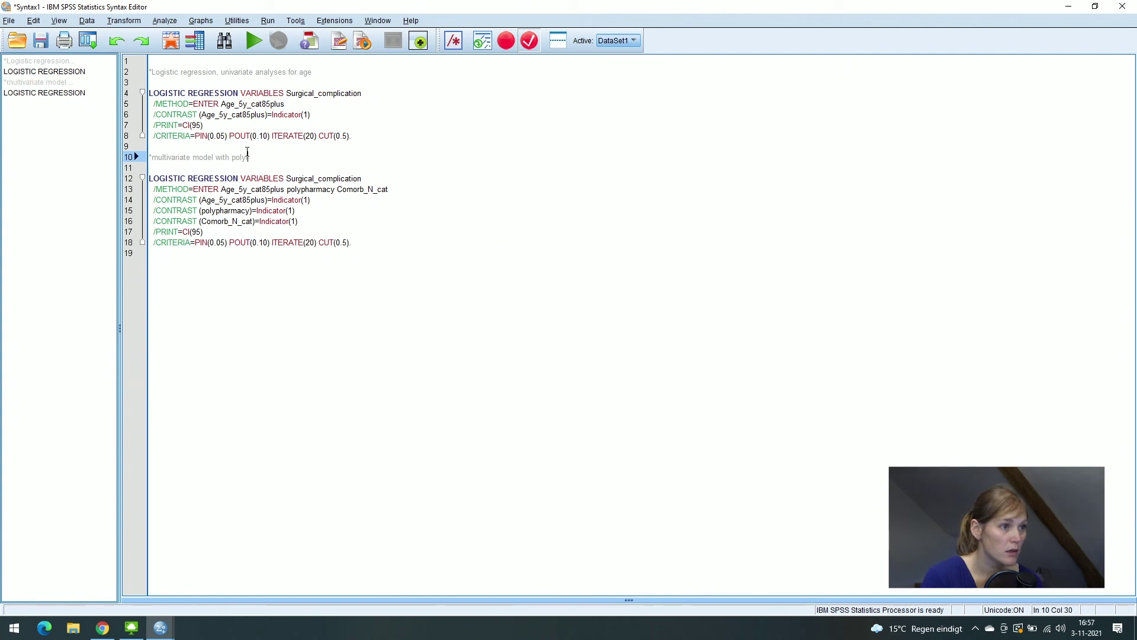
{"action": "type", "text": "pharmacy, age "}
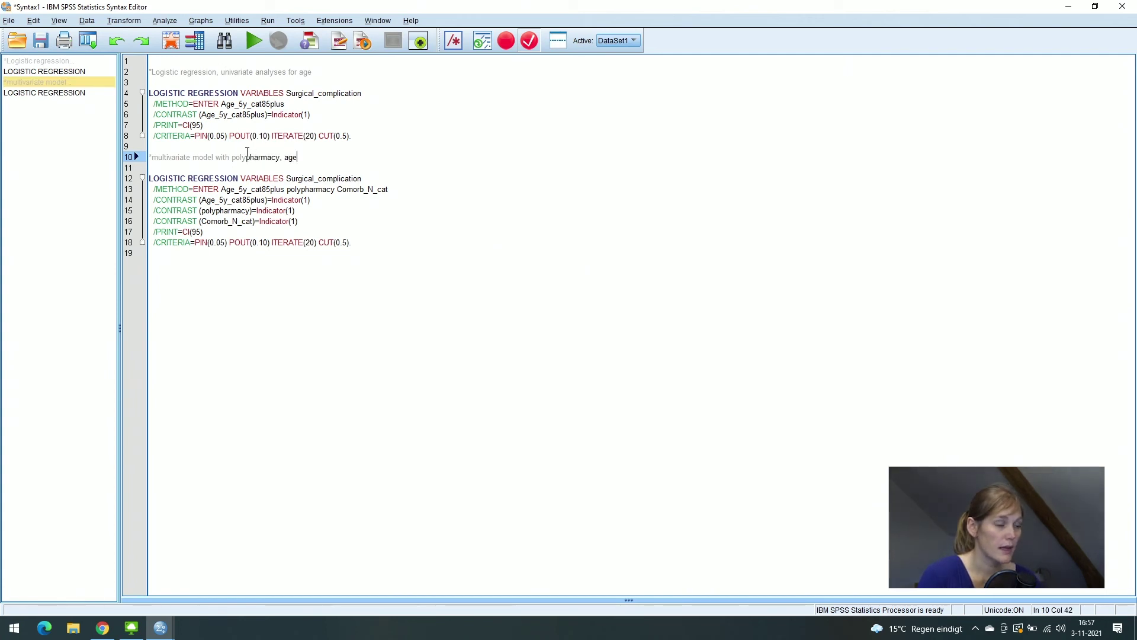
{"action": "type", "text": "and ac"}
{"action": "key", "text": "BackSpace"}
{"action": "key", "text": "BackSpace"}
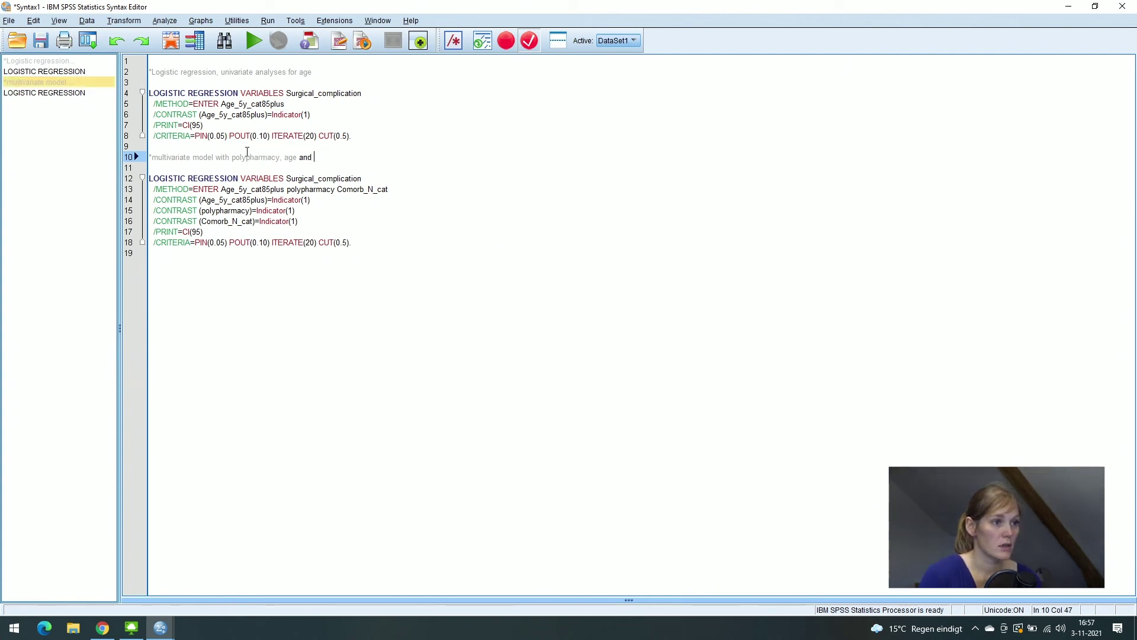
{"action": "type", "text": "comorbidity"}
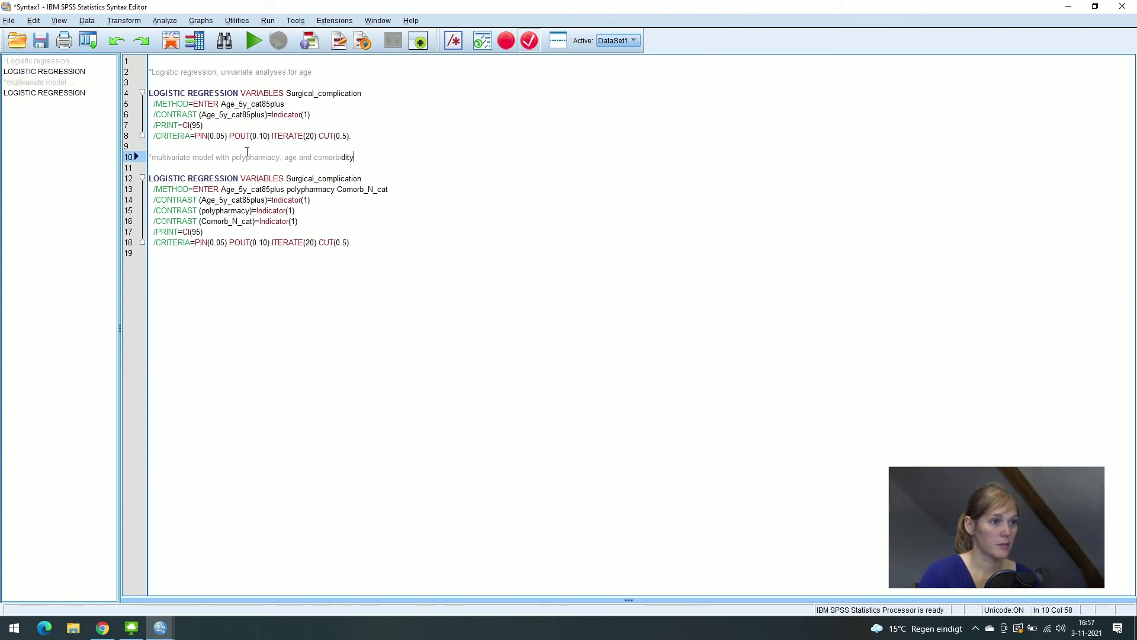
Run the multivariate block and maximize the output, showing polypharmacy Exp(B) 1,716 and comorbidity Sig. ,044
{"action": "mouse_move", "coordinate": [252, 171]}
{"action": "left_mouse_down"}
{"action": "mouse_move", "coordinate": [237, 178]}
{"action": "mouse_move", "coordinate": [249, 189]}
{"action": "left_mouse_up"}
{"action": "left_click_drag", "start_coordinate": [192, 157], "coordinate": [352, 242]}
{"action": "left_click", "coordinate": [254, 40]}
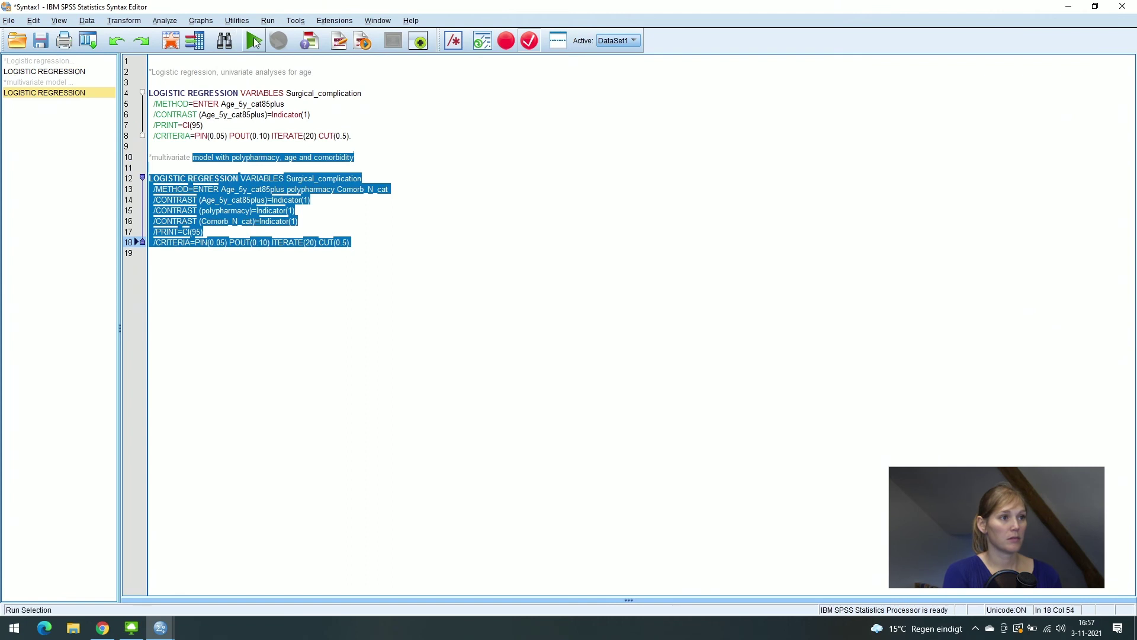
{"action": "scroll", "coordinate": [831, 345], "scroll_direction": "down", "scroll_amount": 15}
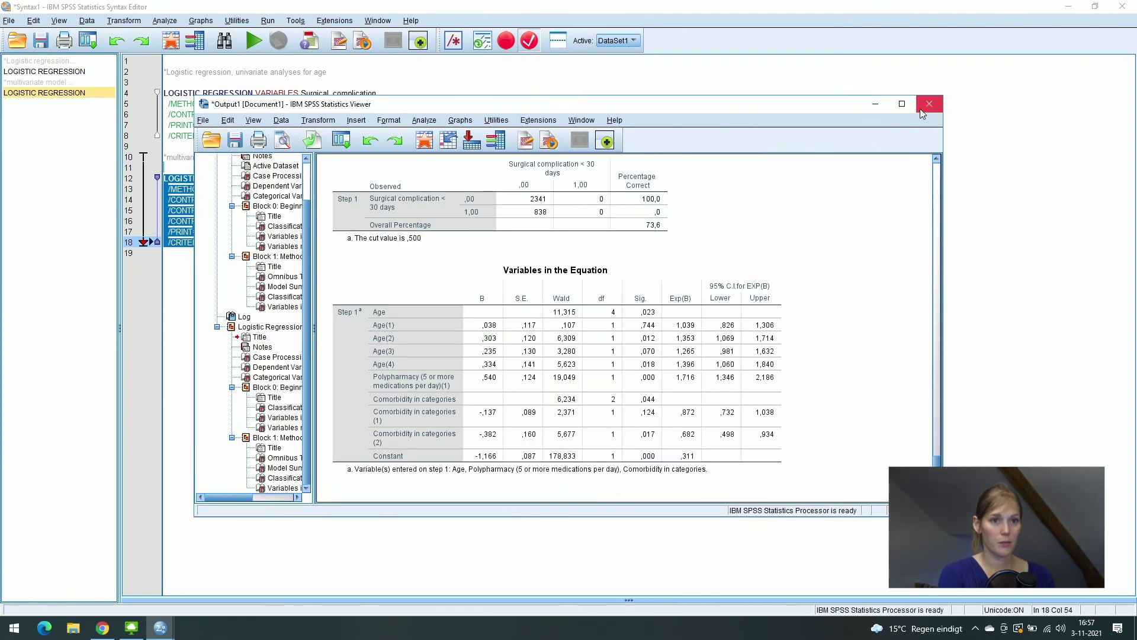
{"action": "left_click", "coordinate": [902, 104]}
{"action": "left_click", "coordinate": [504, 456]}
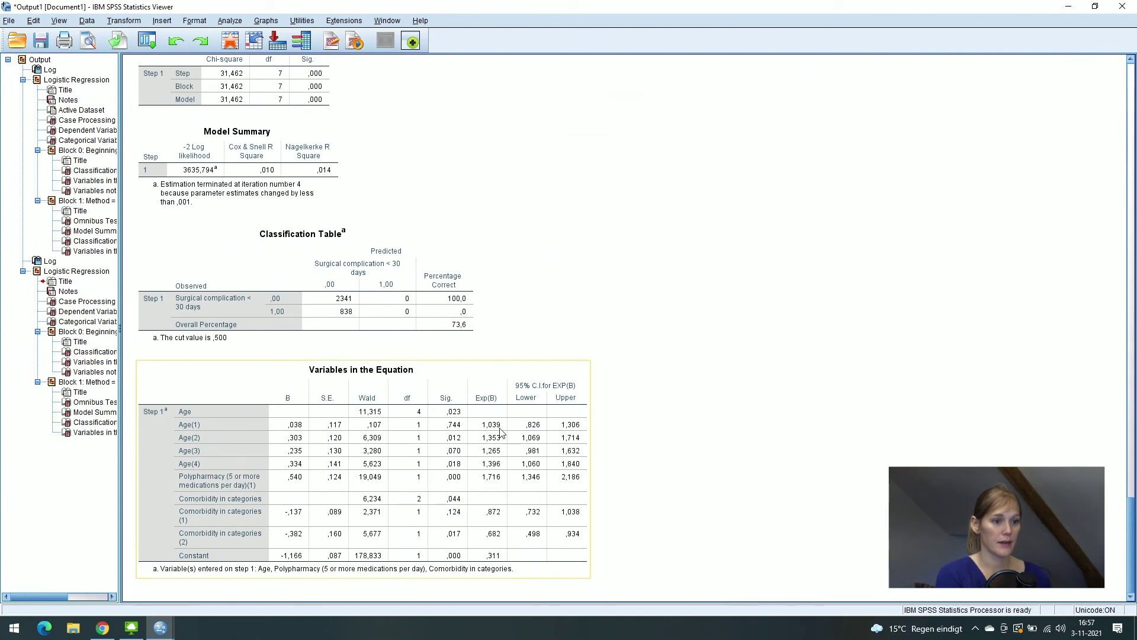